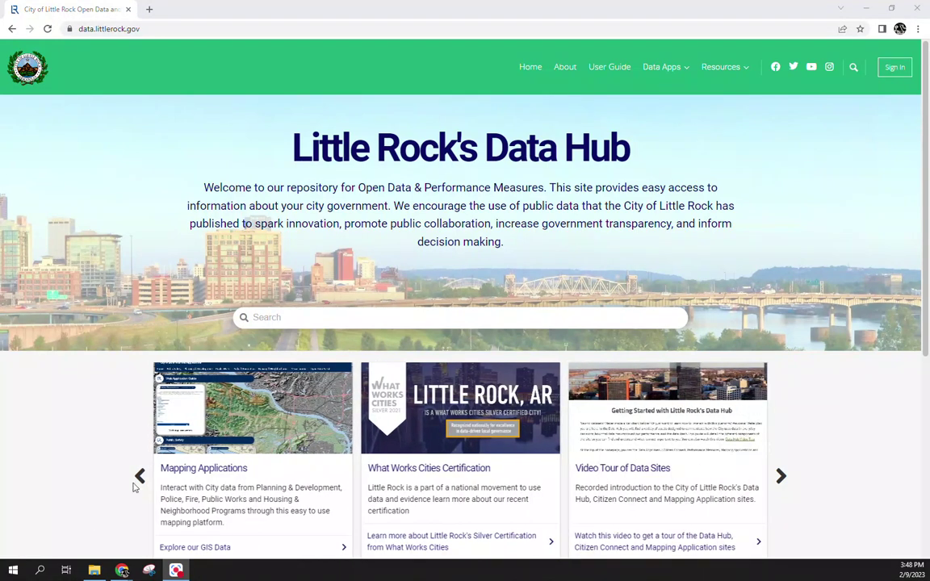
Open the Little Rock Police Department Statistics 2017 to Year to Date dataset from the Safe City category.
scroll(105, 456, "down", 5)
left_click(241, 314)
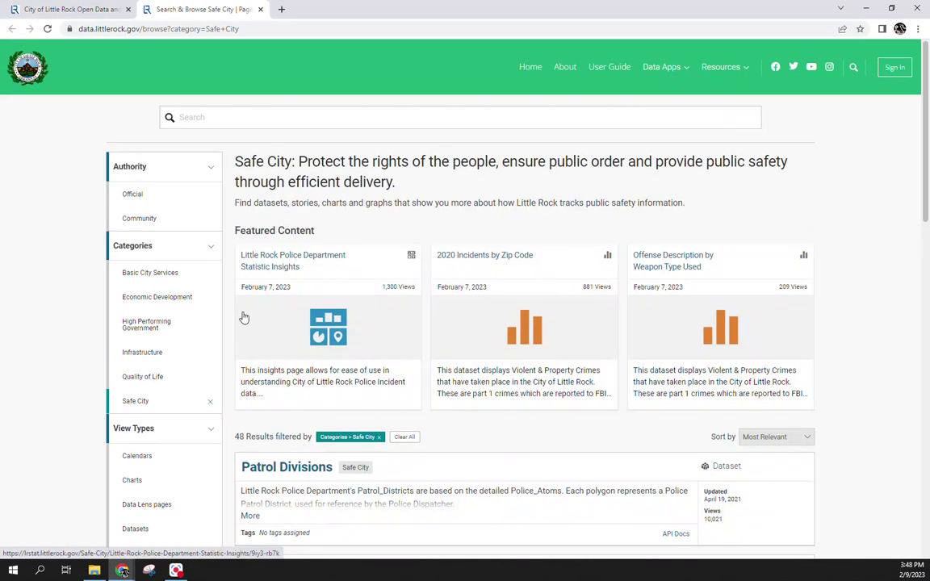
scroll(497, 289, "down", 3)
scroll(497, 292, "down", 1)
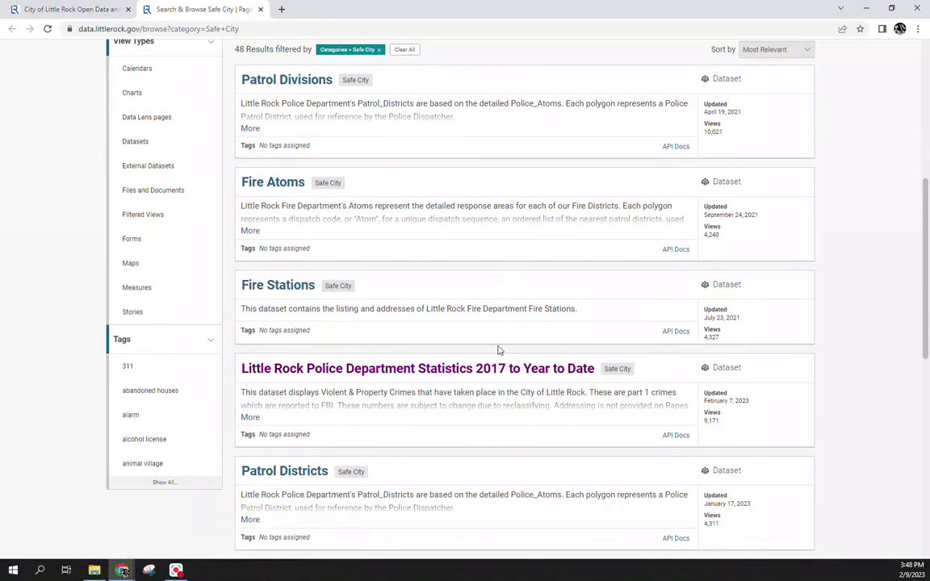
left_click(505, 371)
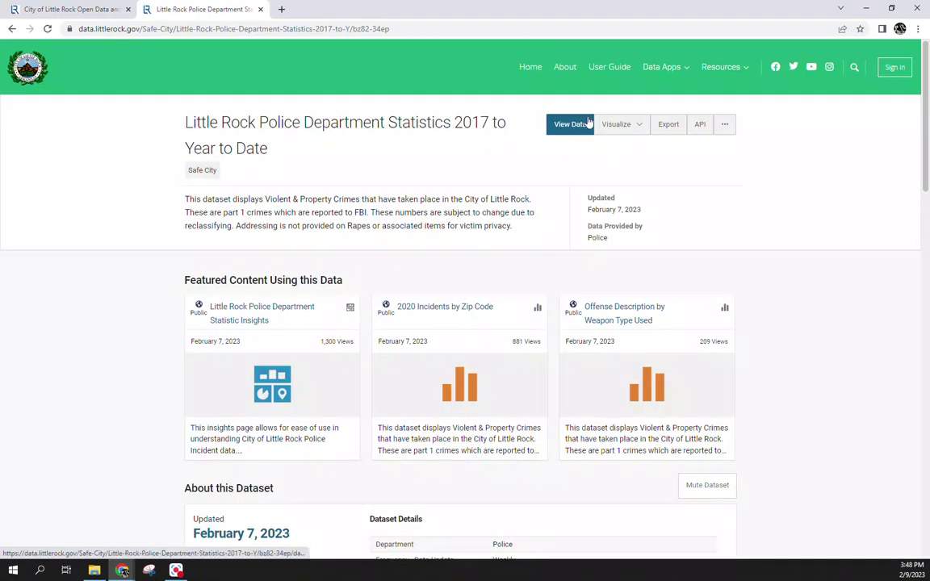
Export the dataset as CSV for Excel and save it in the InClassExercise folder as LRPD_Week4.
left_click(668, 124)
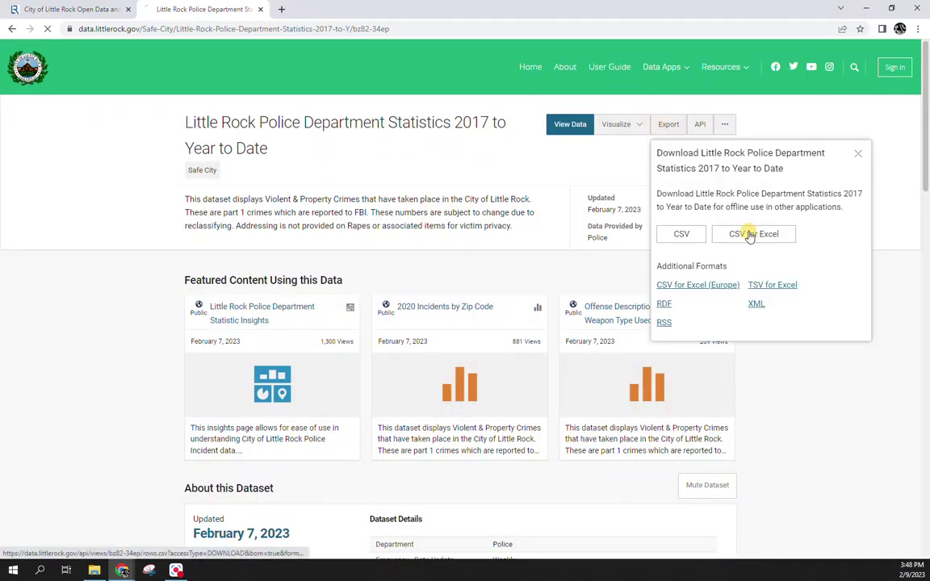
left_click(740, 233)
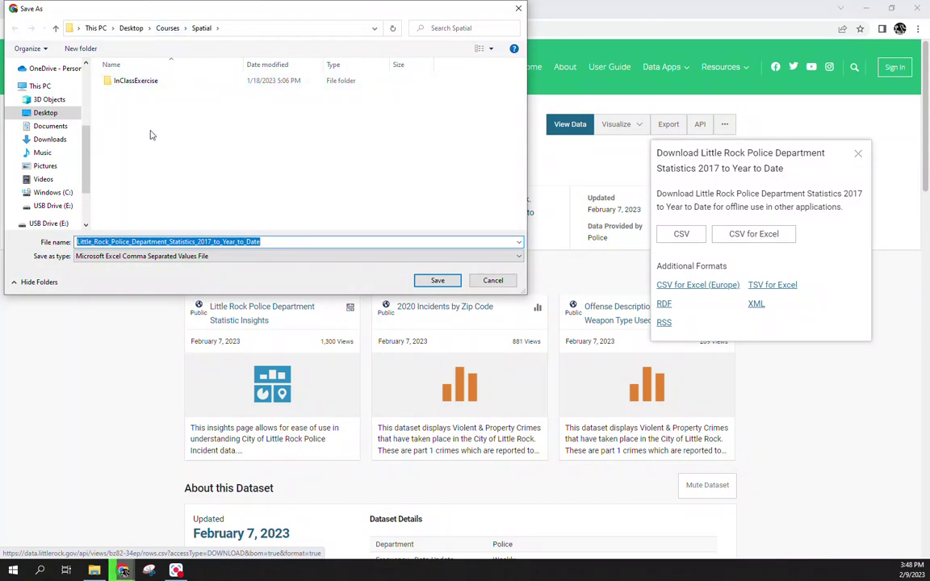
double_click(130, 80)
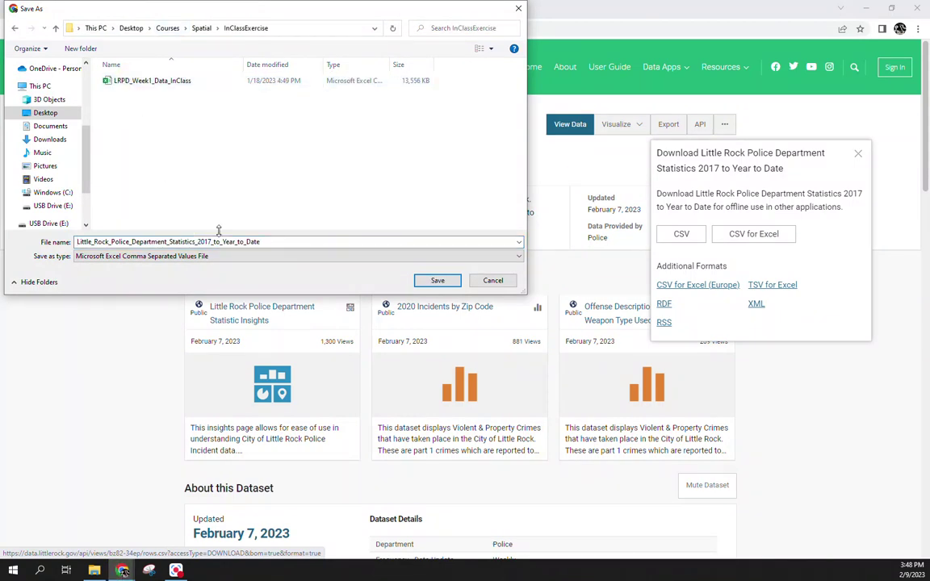
type("LRPD")
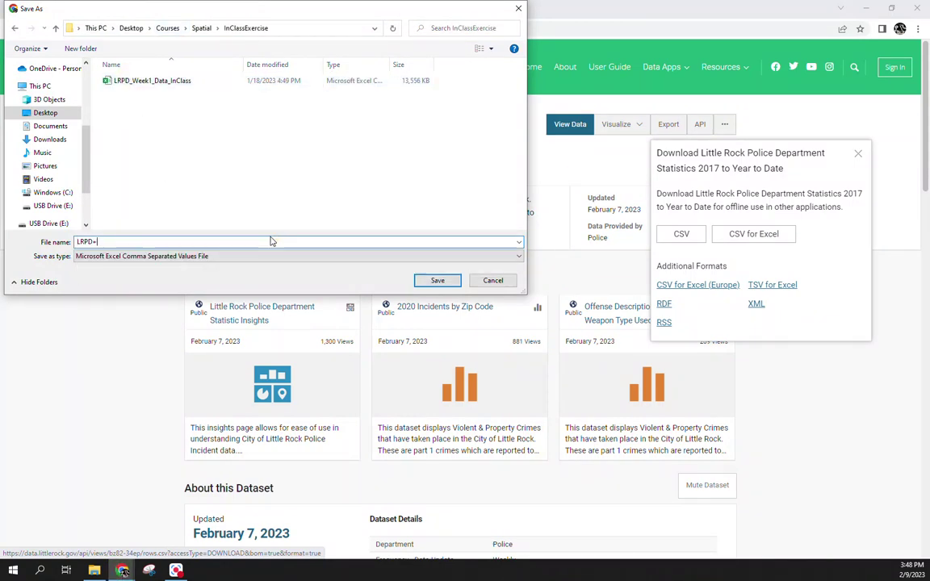
type("_Week4")
key("Return")
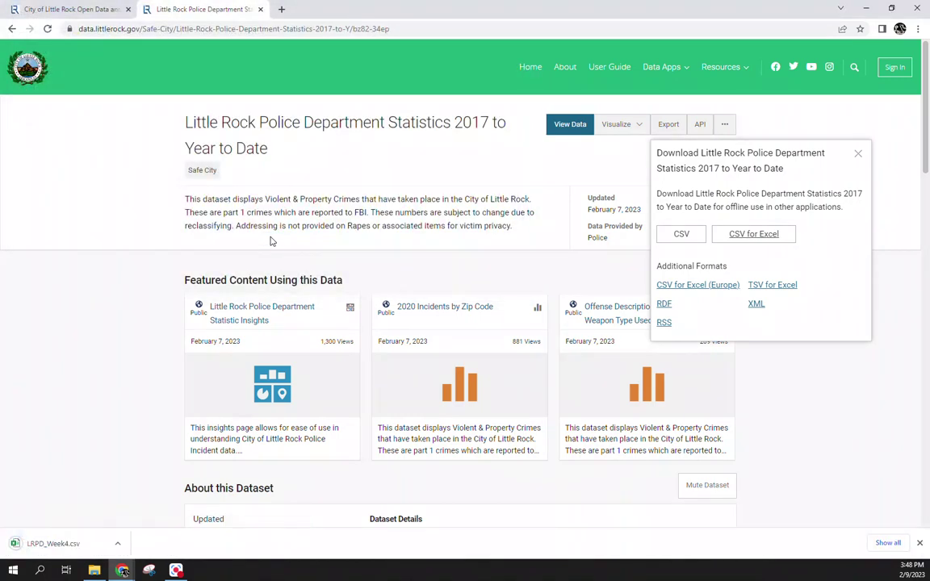
Open the downloaded LRPD_Week4.csv in Excel, and close the police statistics page in the browser.
left_click(74, 543)
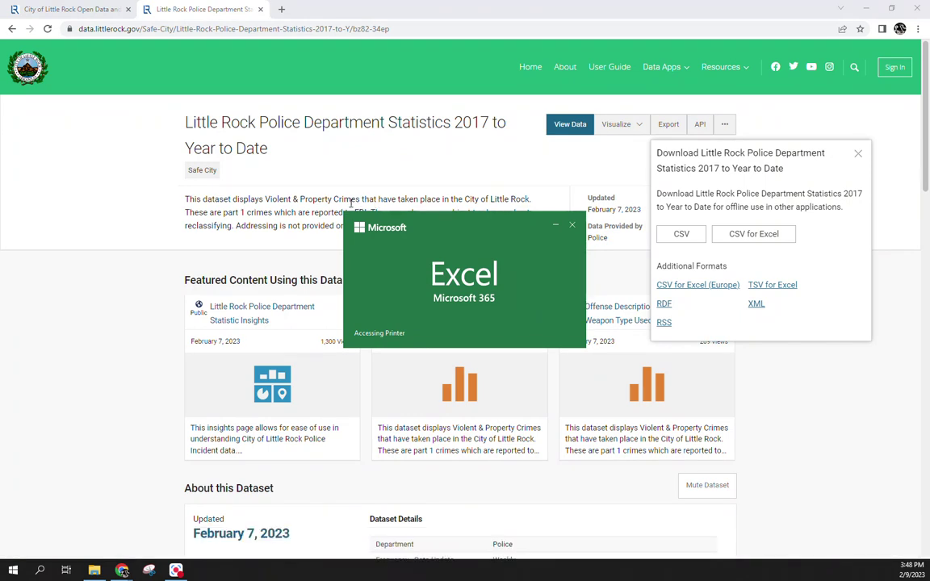
left_click(129, 304)
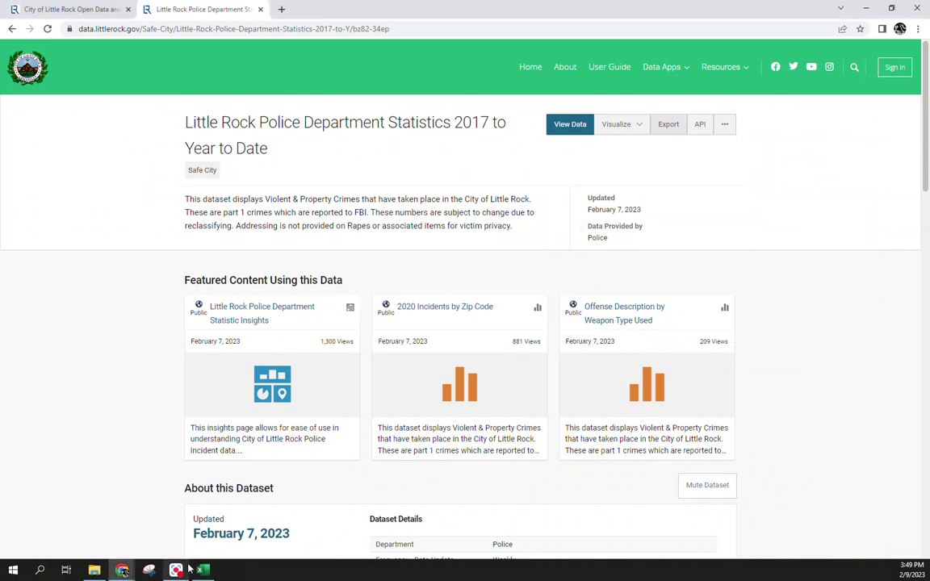
left_click(93, 306)
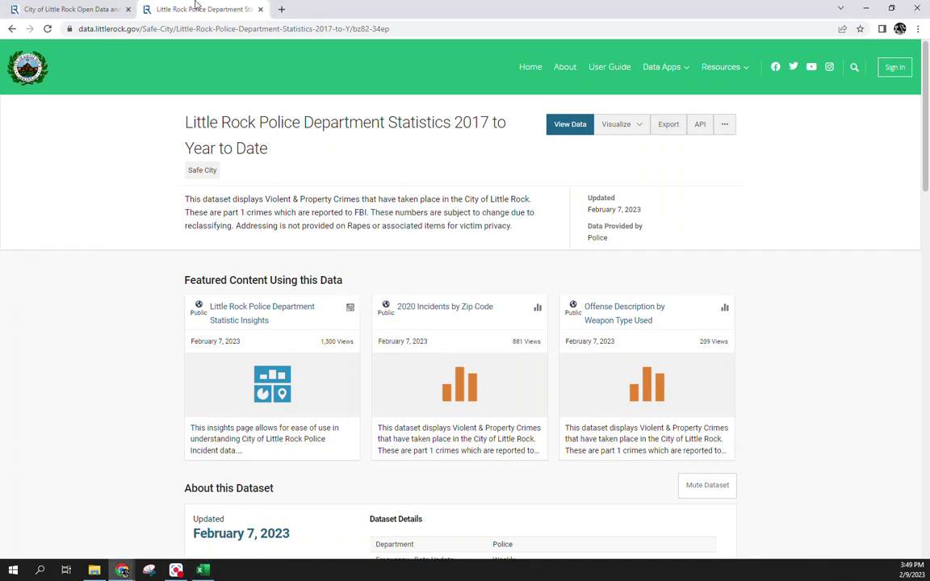
left_click(260, 9)
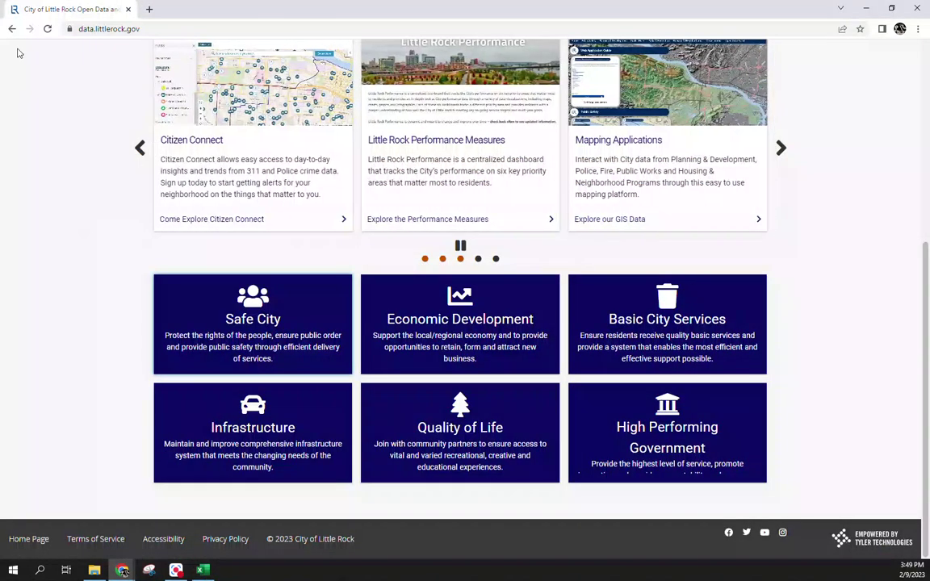
Browse the Safe City category again and open the Patrol Districts dataset.
left_click(232, 314)
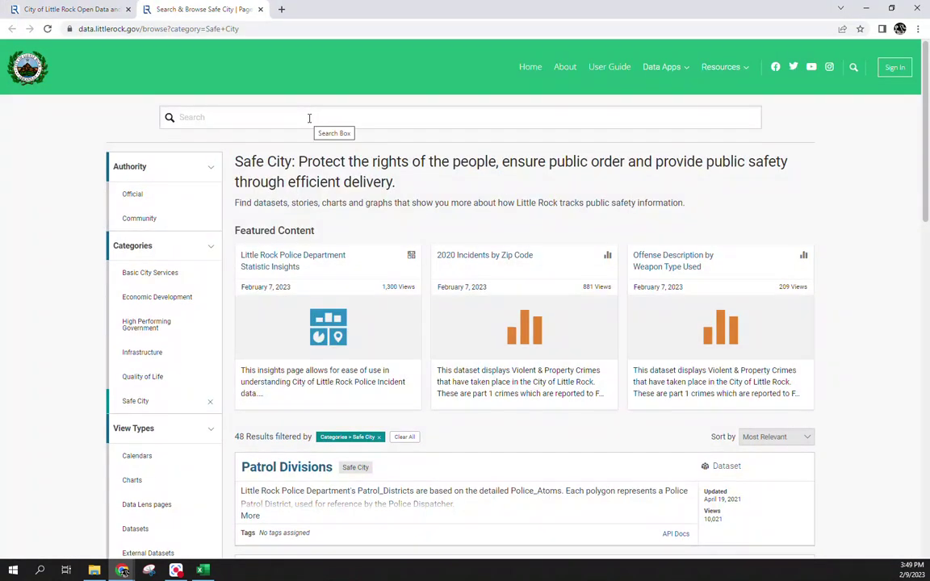
scroll(433, 353, "down", 3)
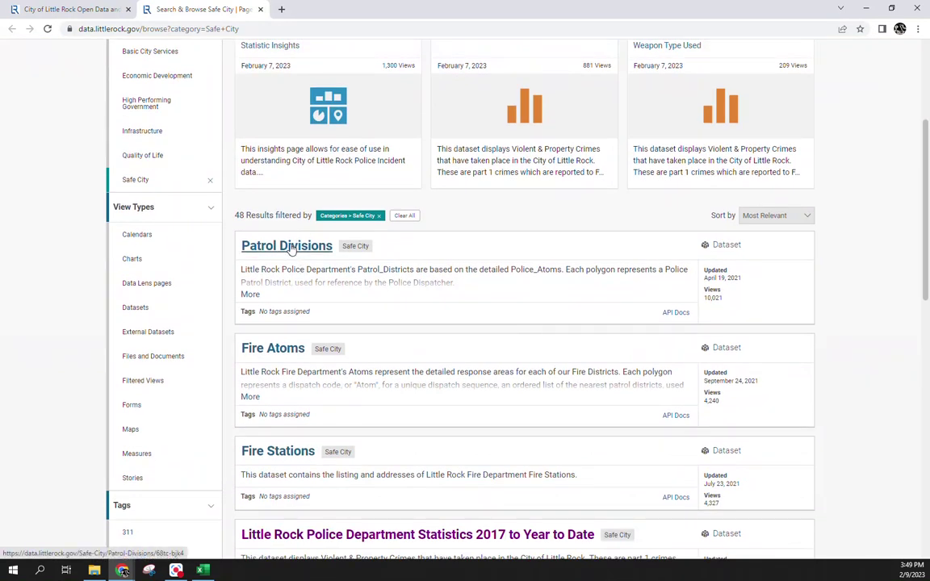
scroll(291, 250, "down", 4)
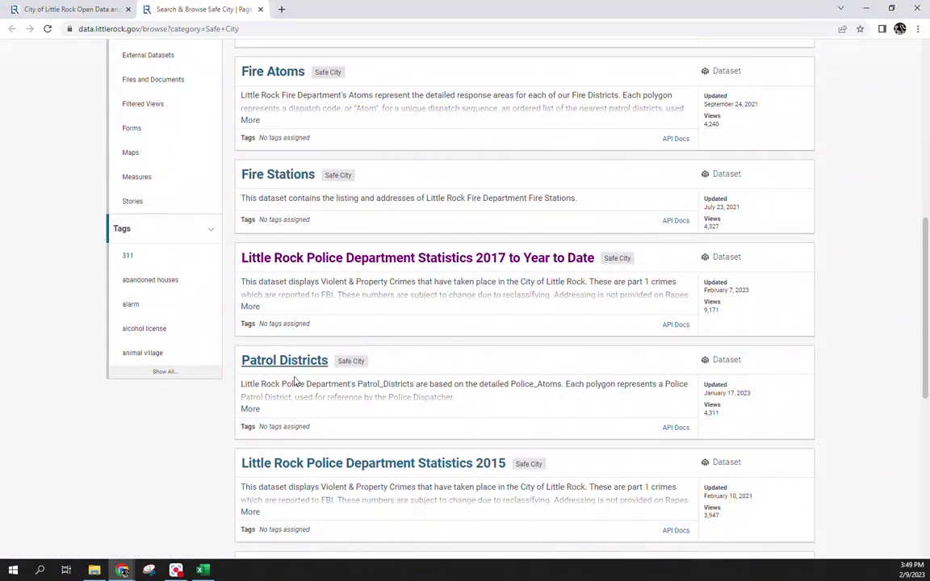
scroll(319, 282, "down", 1)
scroll(351, 315, "down", 5)
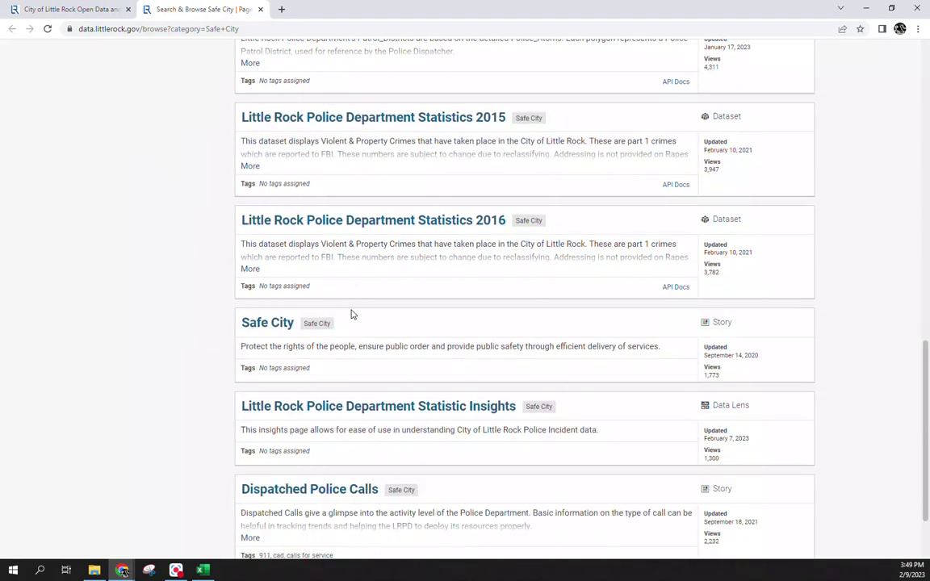
scroll(352, 314, "up", 4)
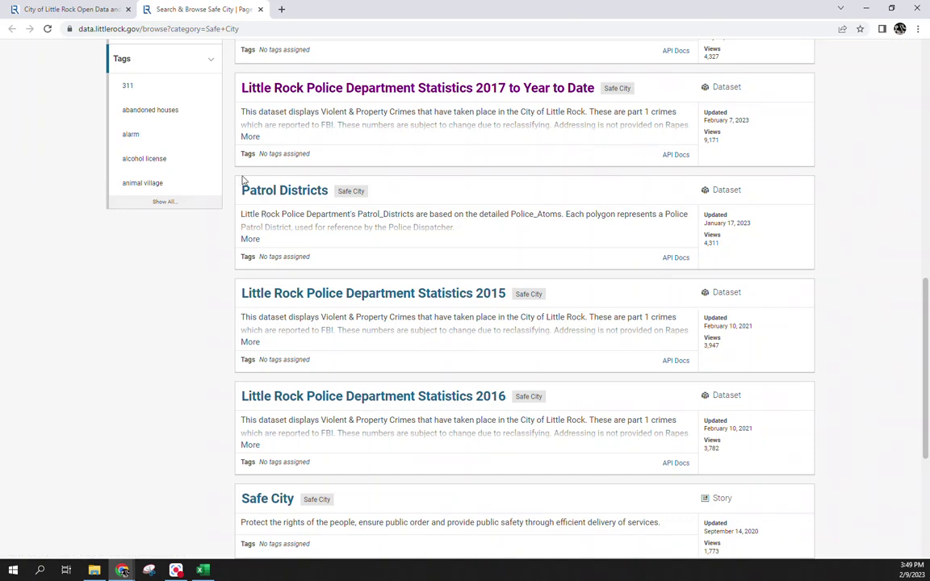
left_click(270, 197)
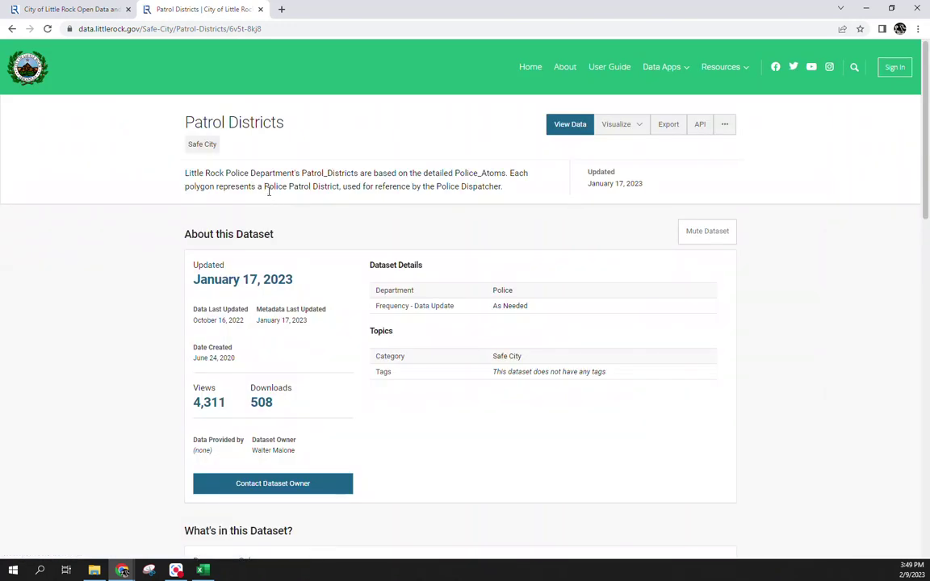
Switch to Excel to look over the LRPD_Week4 columns, and return to the Patrol Districts page.
key("alt+Tab")
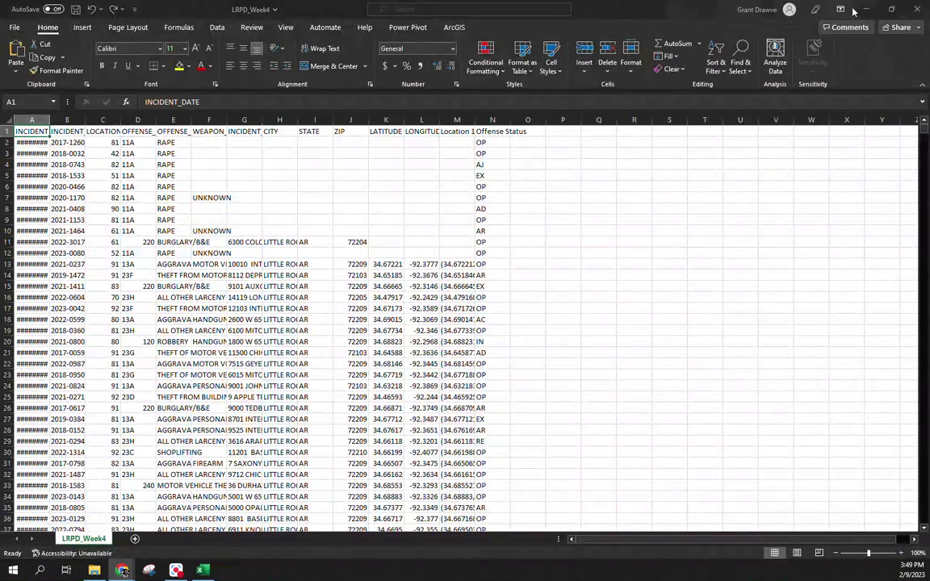
left_click(866, 9)
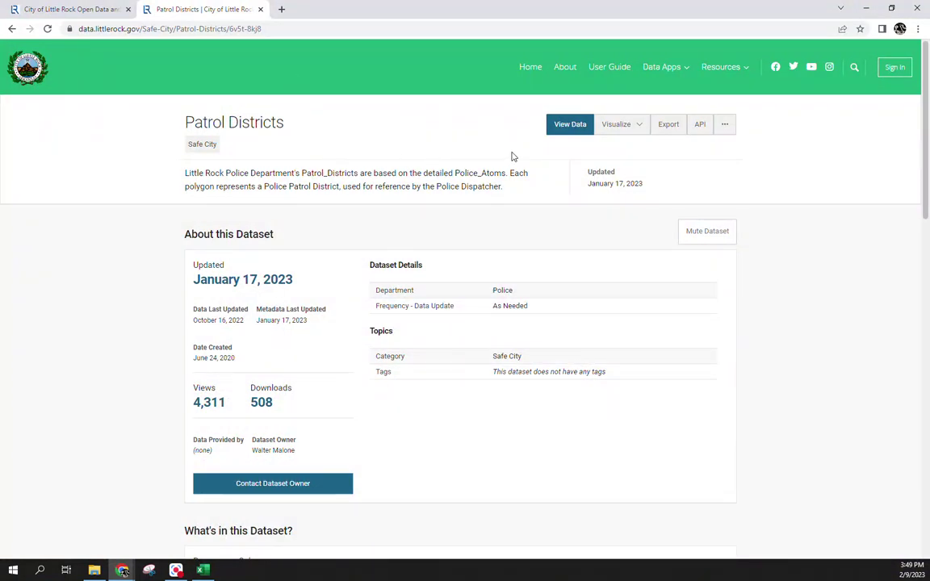
Create a visualization of the Patrol Districts dataset without signing in and show it as a map.
left_click(632, 127)
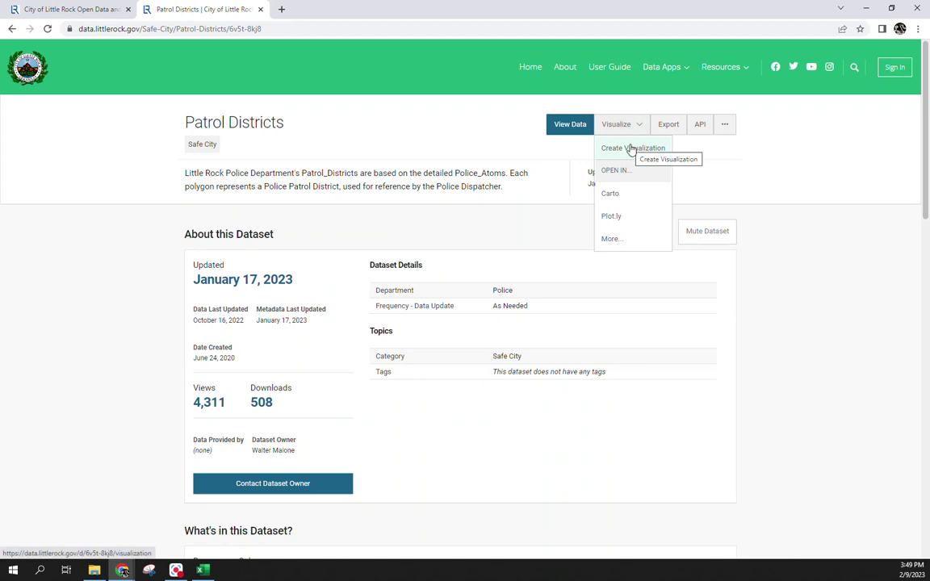
left_click(631, 148)
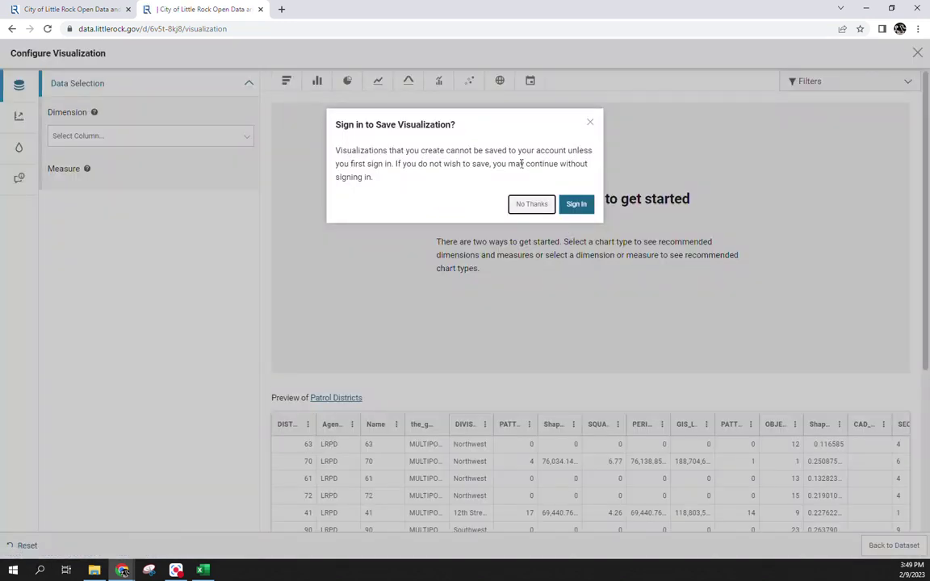
left_click(532, 205)
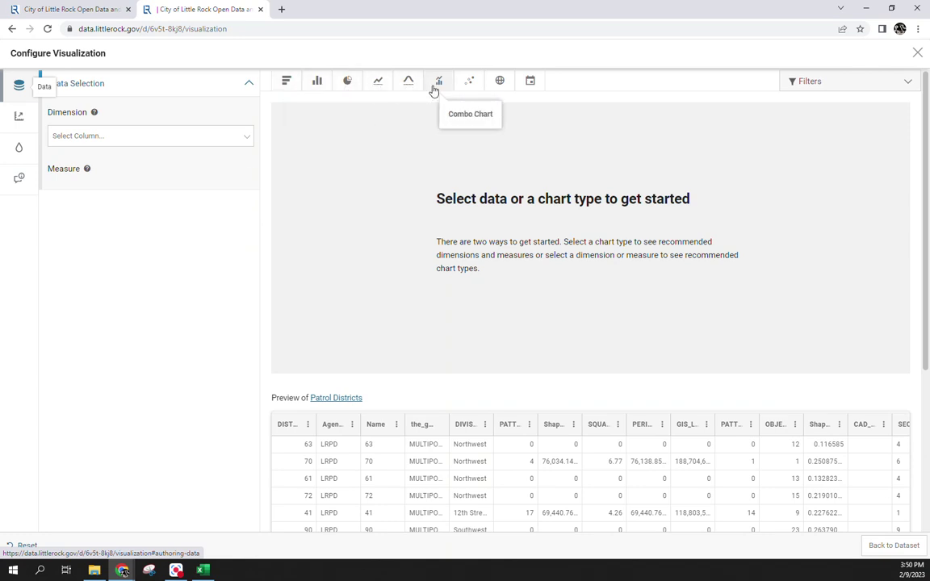
left_click(499, 82)
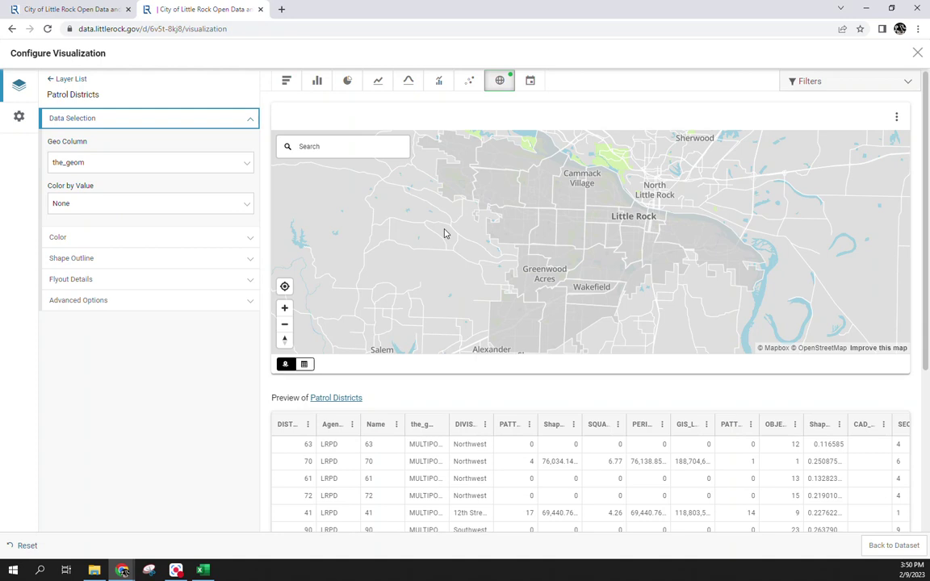
Color the patrol district map by Name, and switch the coloring to the DISTRICTC column.
left_click(172, 205)
left_click(103, 267)
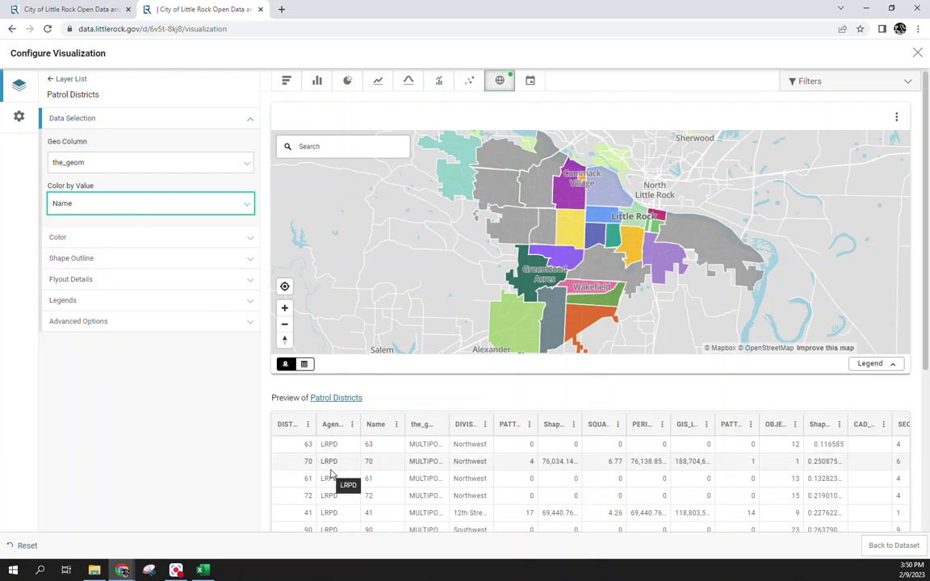
left_click(94, 208)
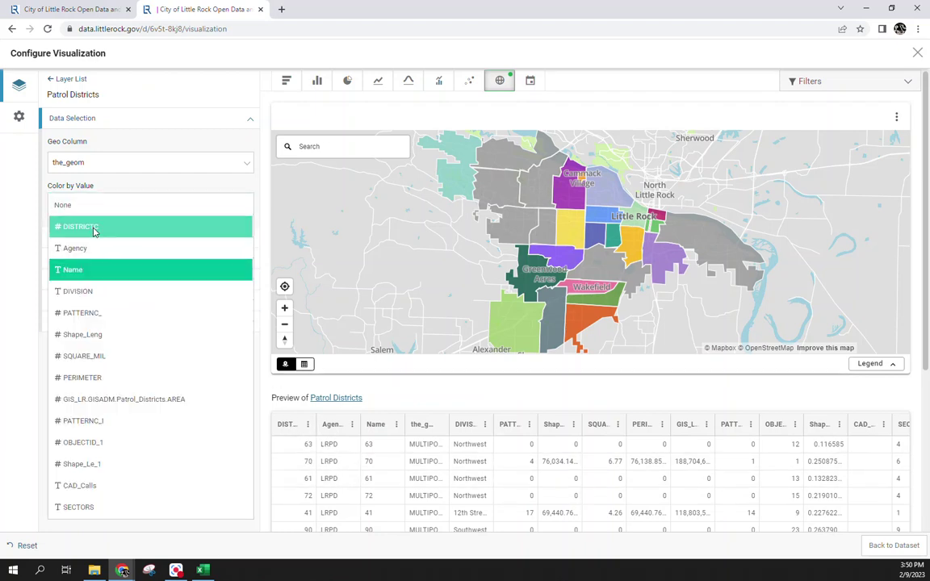
left_click(94, 226)
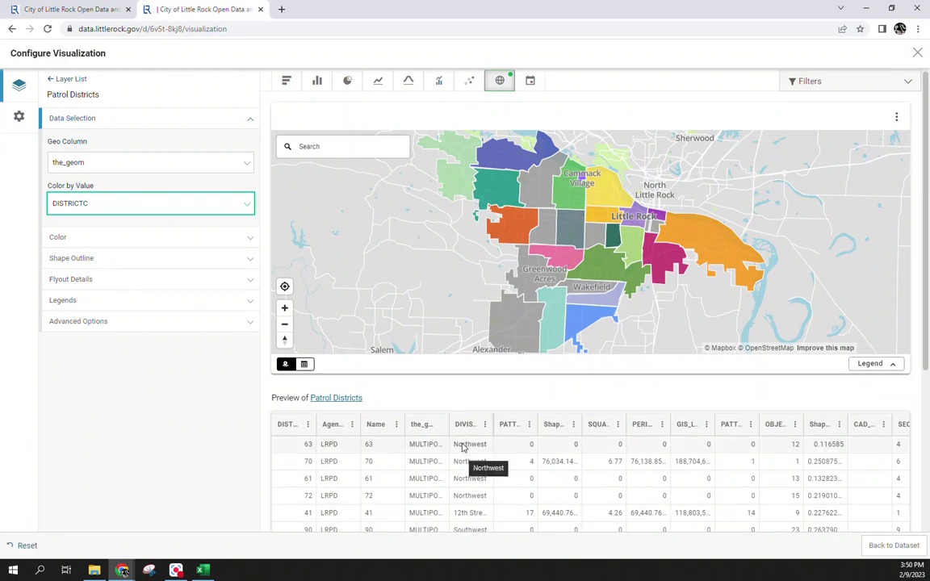
Examine the colored patrol districts on the map, both close up and across the whole city.
scroll(474, 453, "down", 1)
scroll(474, 453, "down", 2)
scroll(474, 453, "up", 2)
scroll(494, 338, "up", 3)
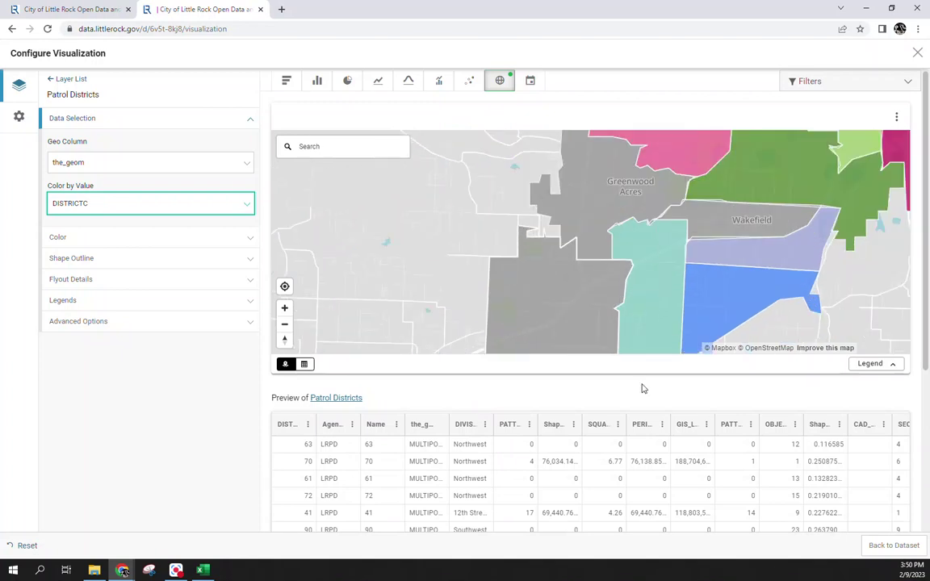
scroll(660, 193, "down", 4)
scroll(446, 324, "up", 2)
scroll(446, 325, "down", 3)
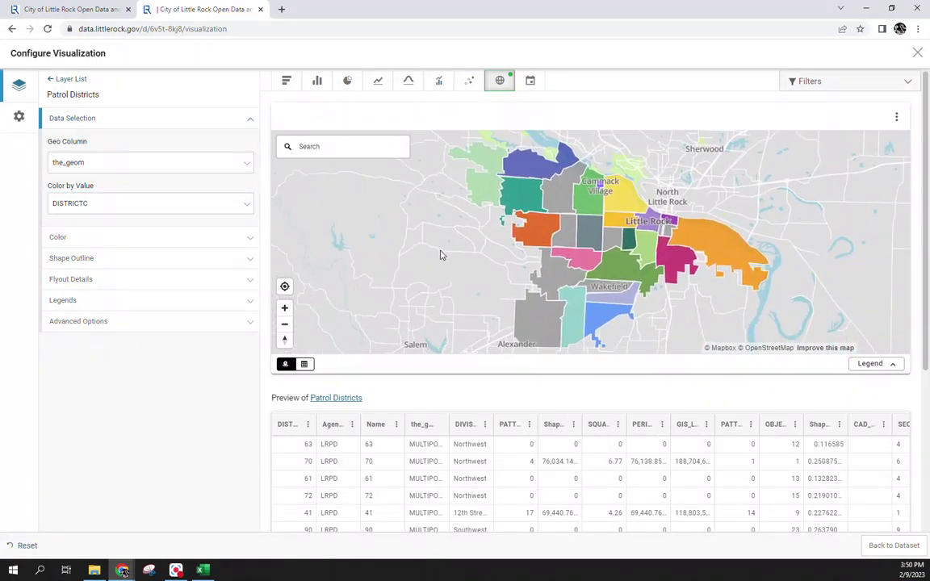
Return to the Patrol Districts dataset page, export it as a Shapefile, and save the Patrol Districts zip in the InClassExercise folder.
left_click(11, 28)
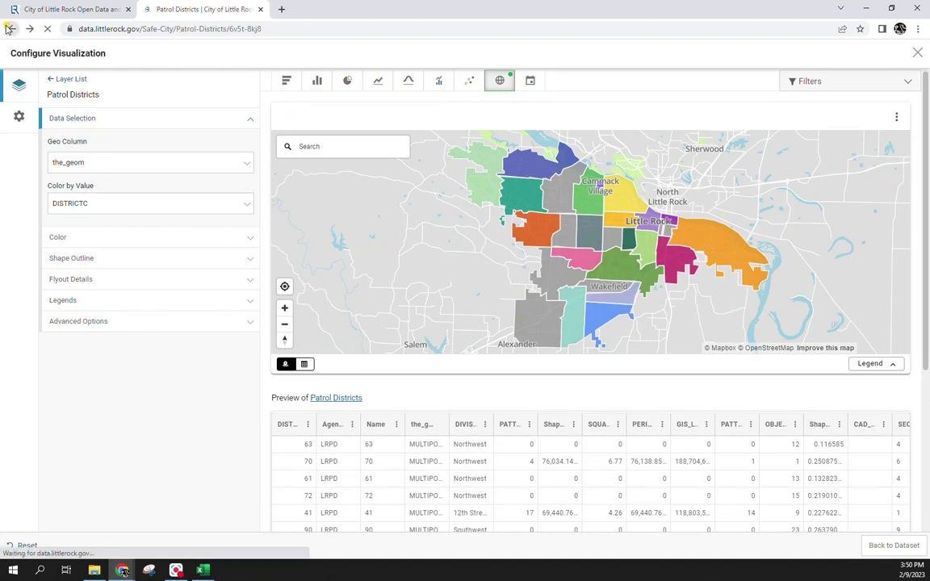
left_click(669, 126)
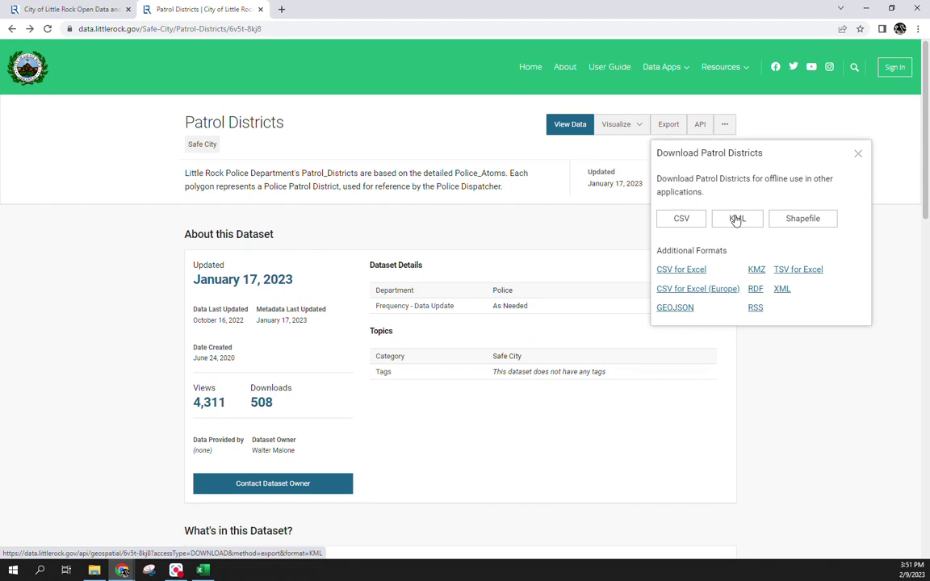
left_click(801, 219)
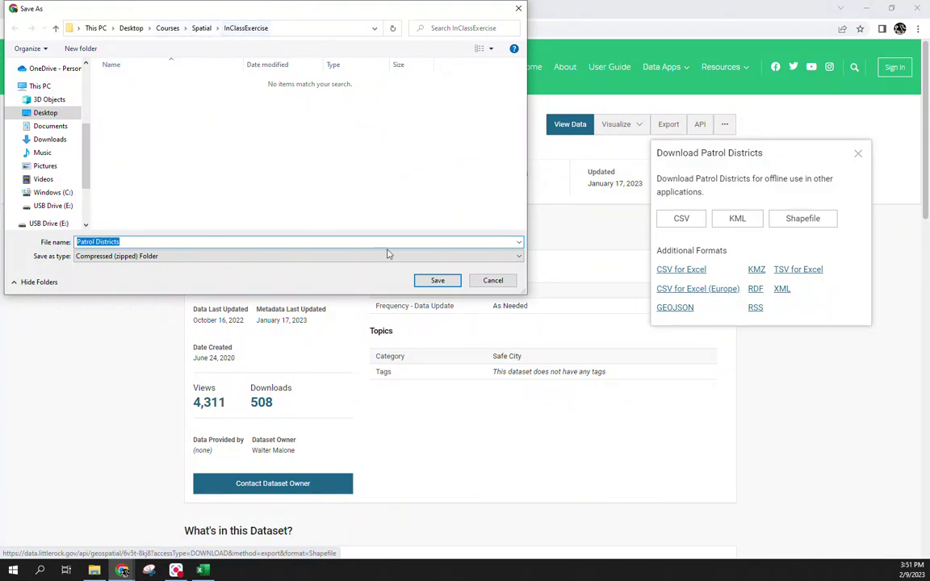
left_click(437, 280)
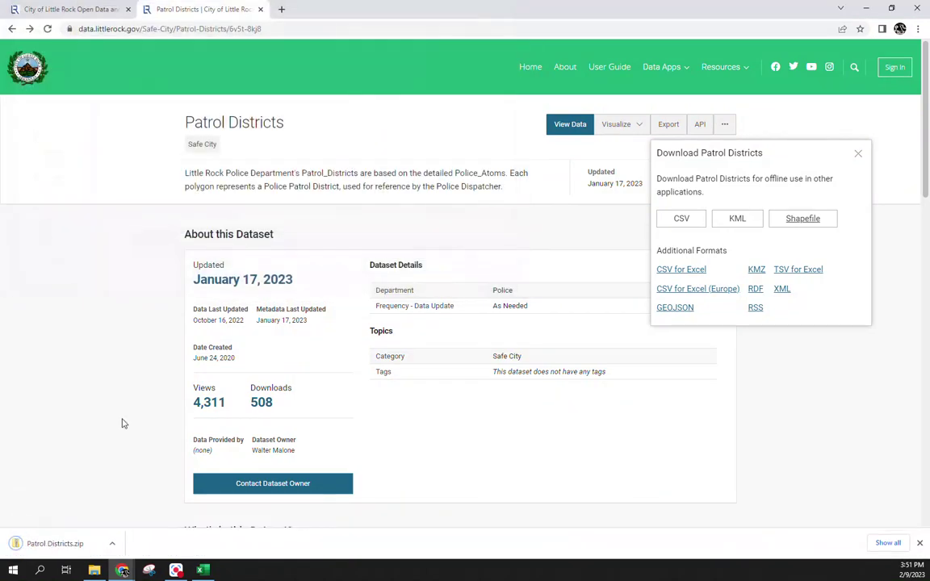
Show the downloaded Patrol Districts zip in its InClassExercise folder and bring that File Explorer window into view.
left_click(18, 545)
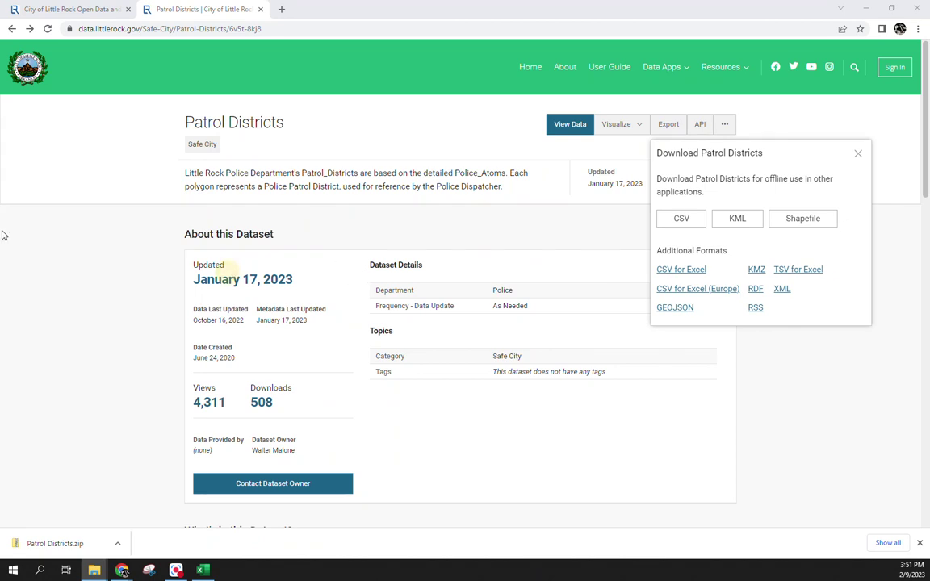
left_click_drag(4, 236, 553, 123)
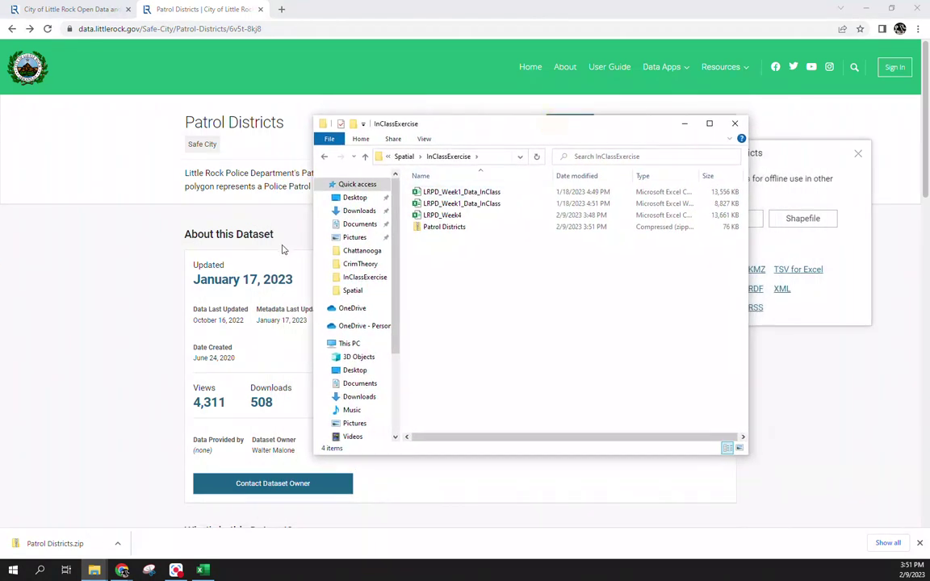
Widen the InClassExercise folder window and extract the Patrol Districts zip into a Patrol Districts folder there.
left_click_drag(312, 284, 174, 276)
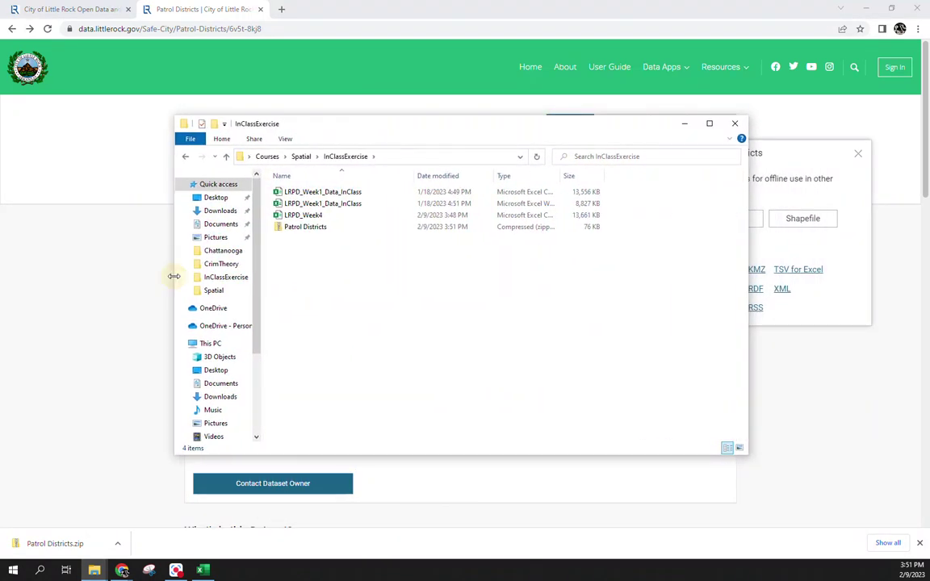
right_click(305, 228)
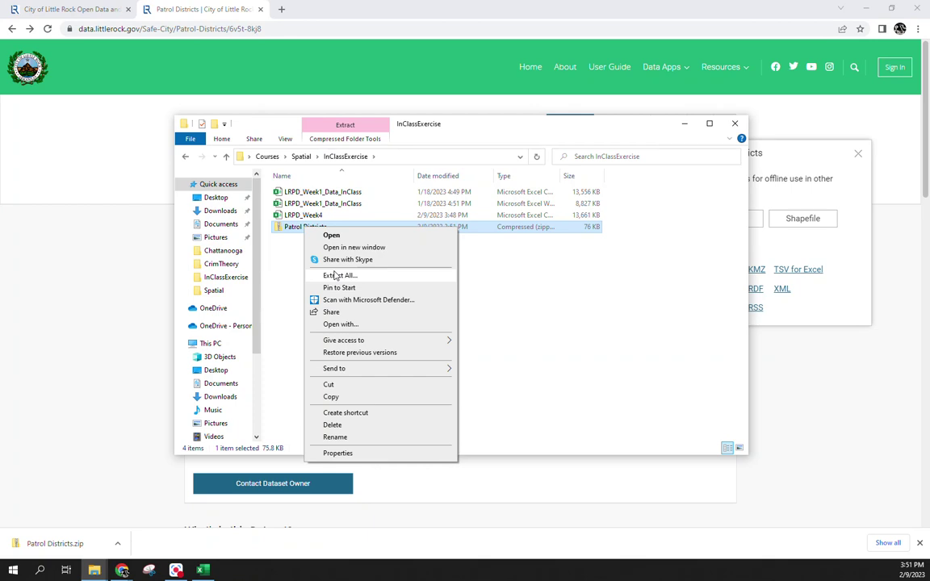
left_click(335, 275)
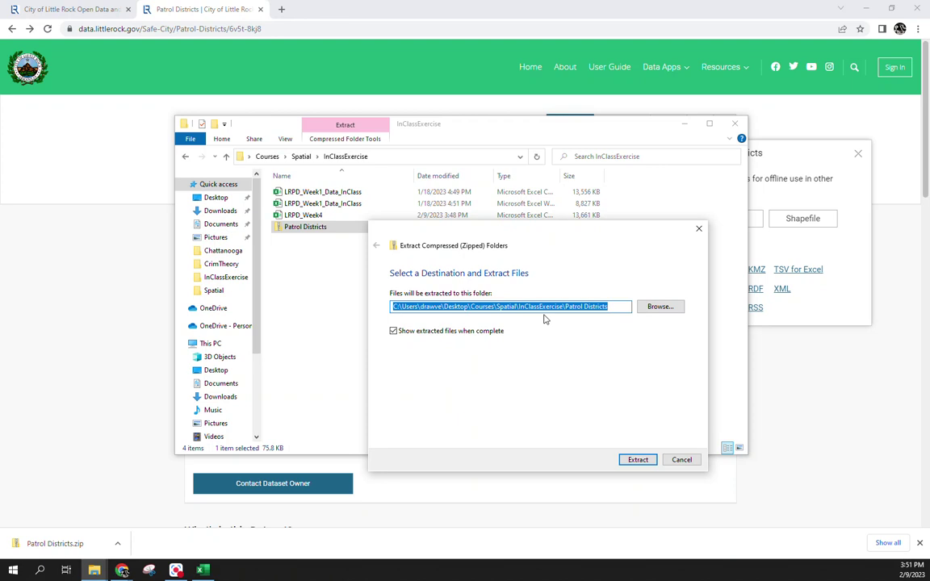
left_click(638, 460)
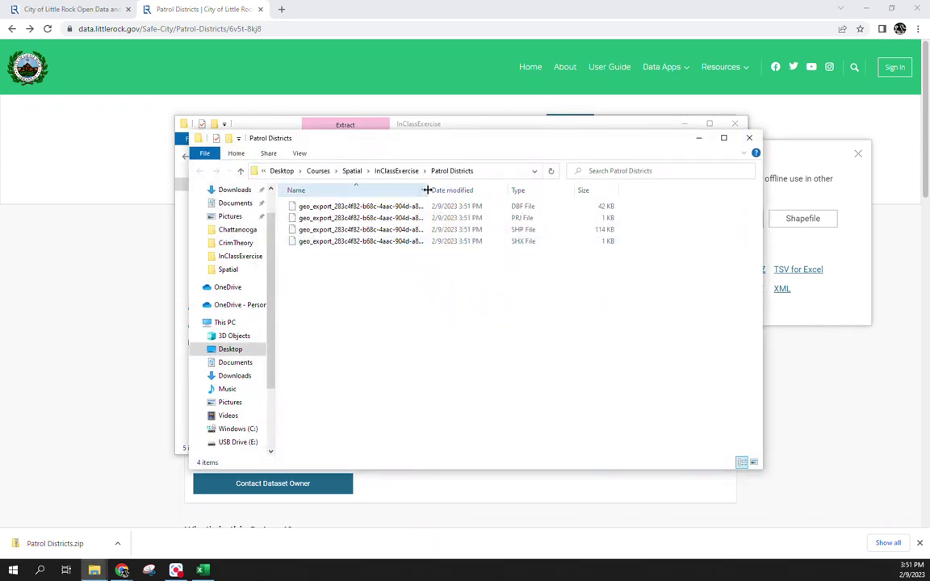
Widen the name column to examine the extracted shapefile components, including the .shp file, and close the Patrol Districts folder window.
left_click_drag(430, 189, 574, 190)
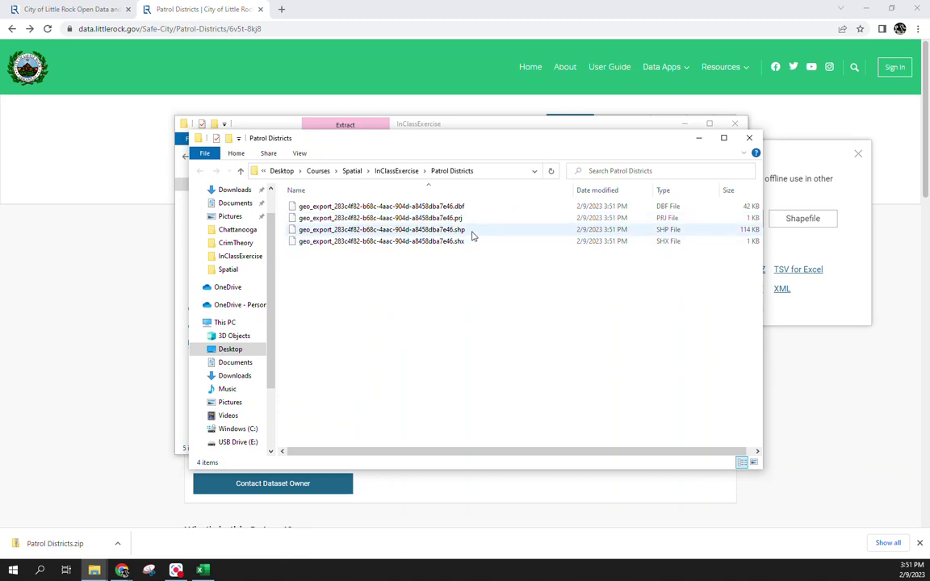
left_click(460, 232)
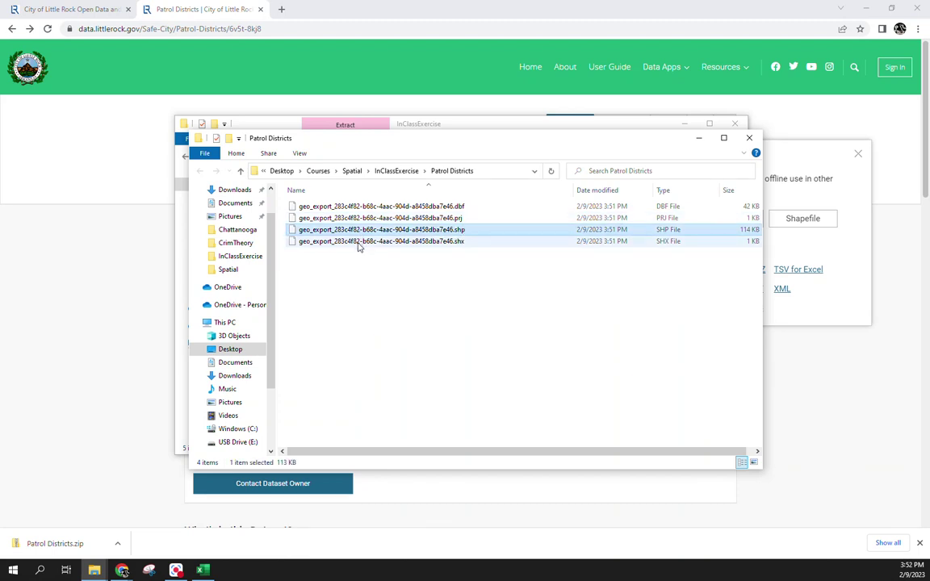
left_click(749, 141)
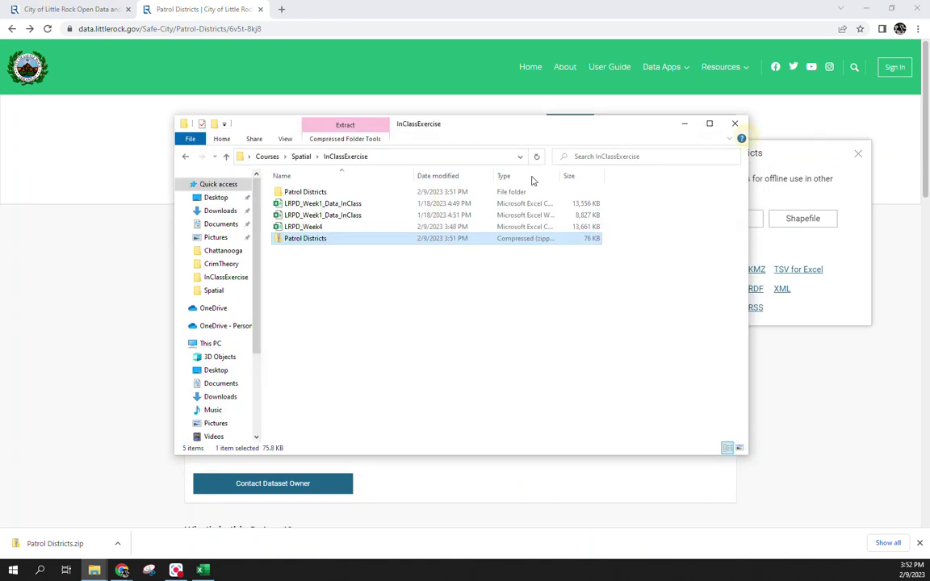
Switch to Excel and save LRPD_Week4 as an Excel Workbook (*.xlsx) in the InClassExercise folder.
left_click(203, 571)
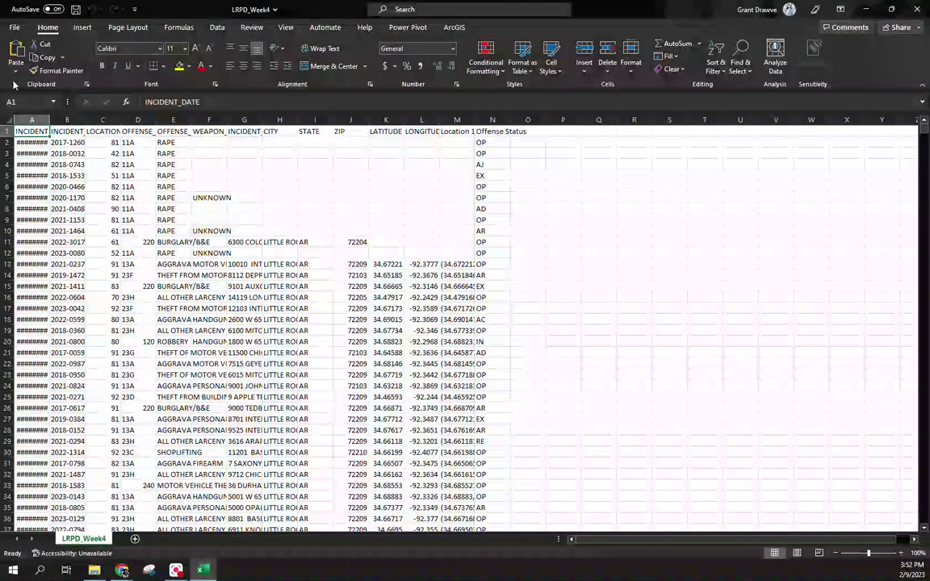
left_click(14, 26)
left_click(35, 176)
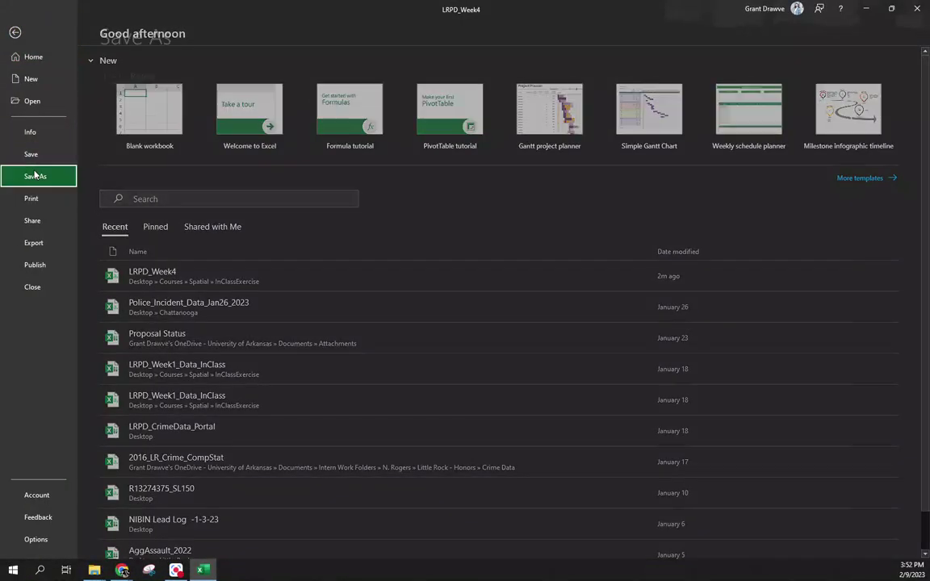
left_click(426, 98)
left_click(420, 110)
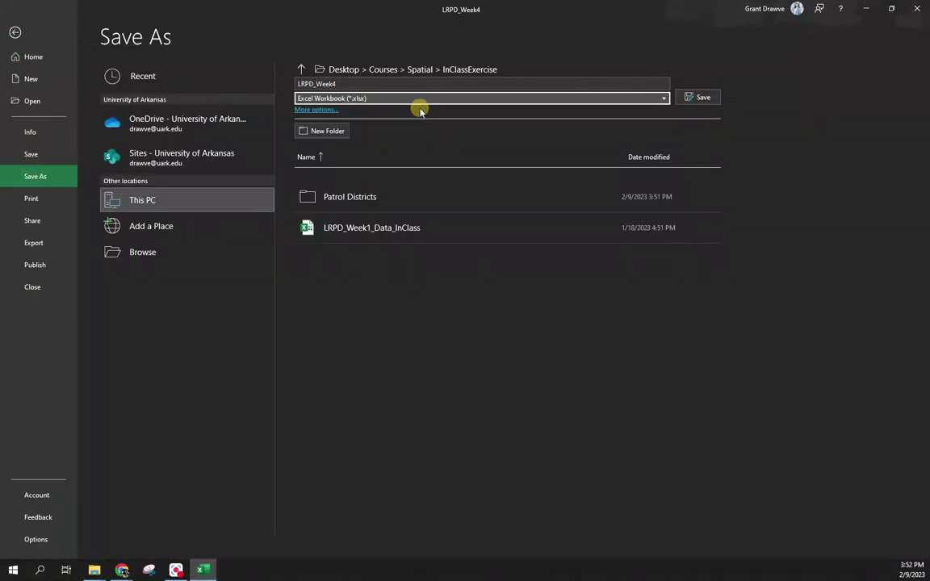
left_click(700, 96)
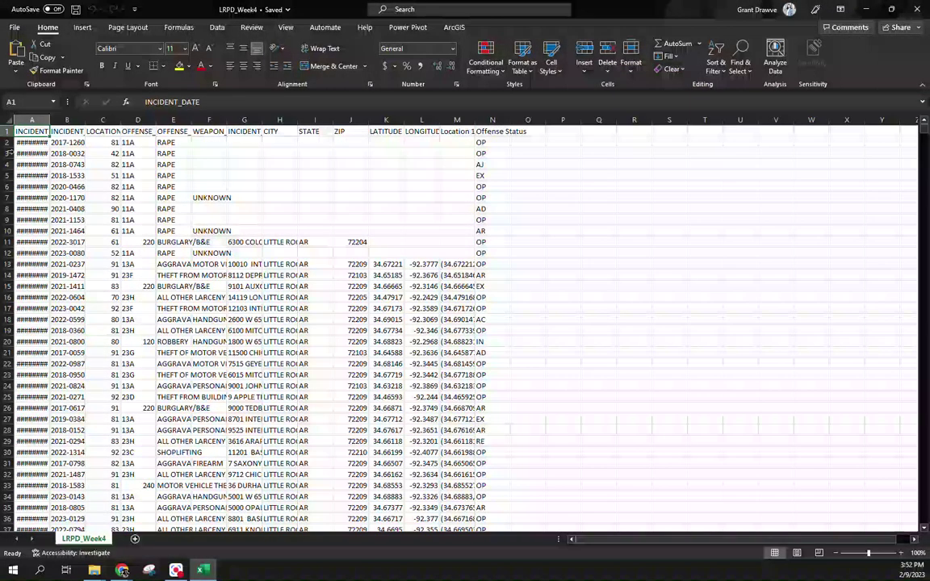
Autofit the width of all worksheet columns and select the LOCATION_DISTRICT column.
left_click(11, 121)
double_click(50, 120)
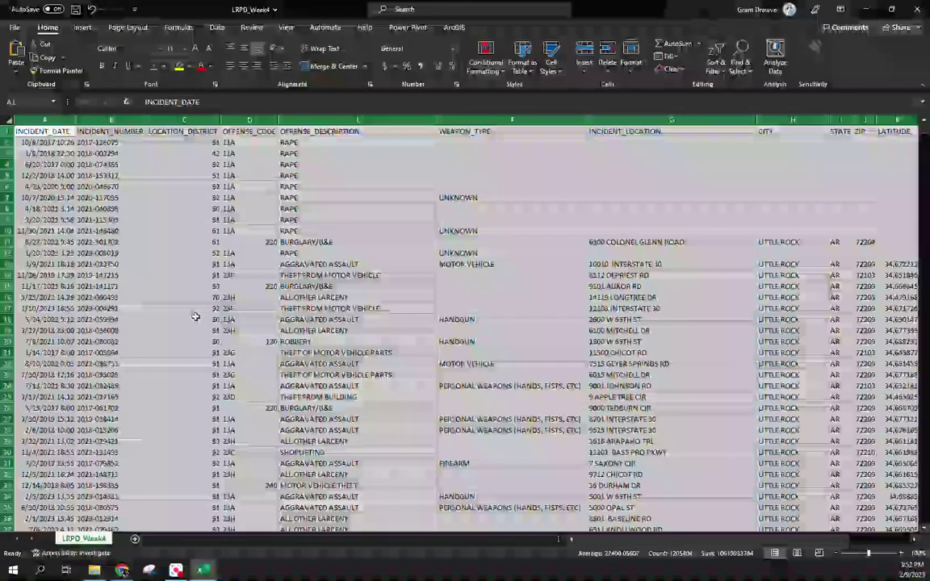
left_click(184, 119)
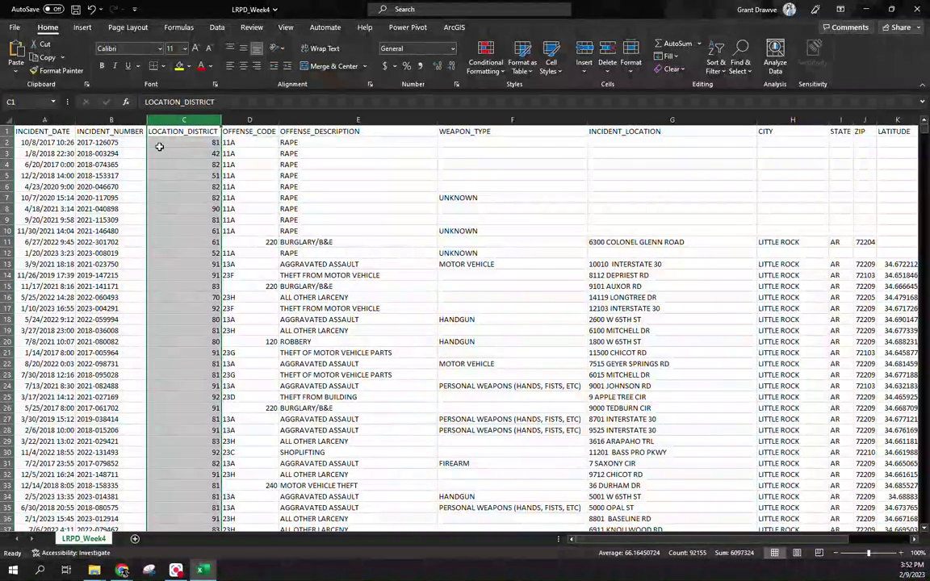
Insert a blank column between INCIDENT_DATE and INCIDENT_NUMBER and give it the header Year.
left_click_drag(145, 201, 126, 121)
right_click(128, 121)
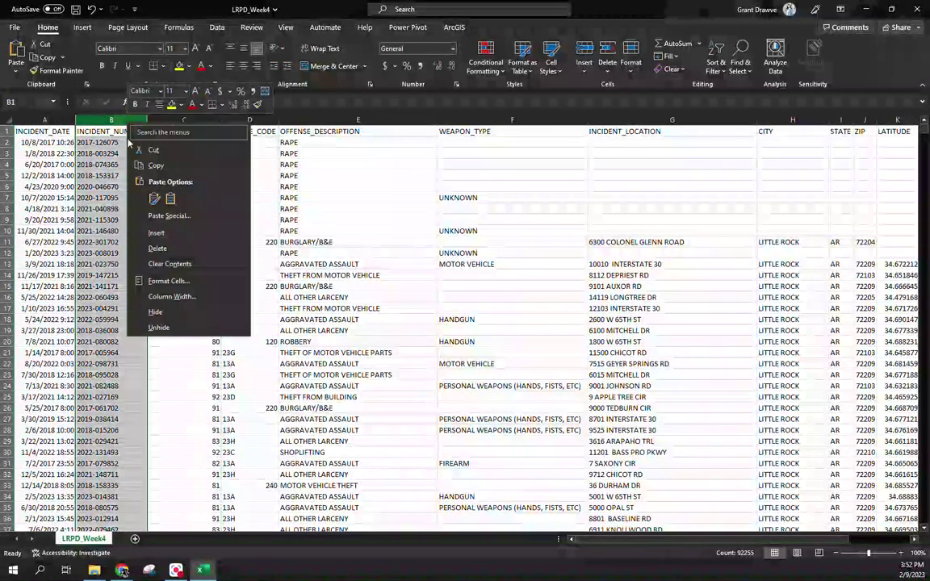
left_click(157, 230)
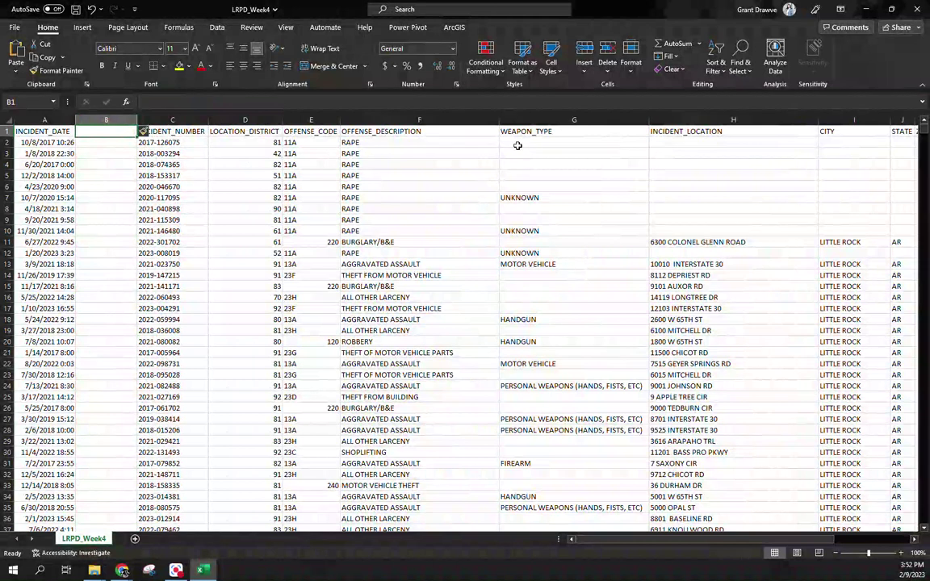
type("Year")
key("Return")
Enter the formula =year(A2) in B2 to extract the year from the incident date.
type("=year(")
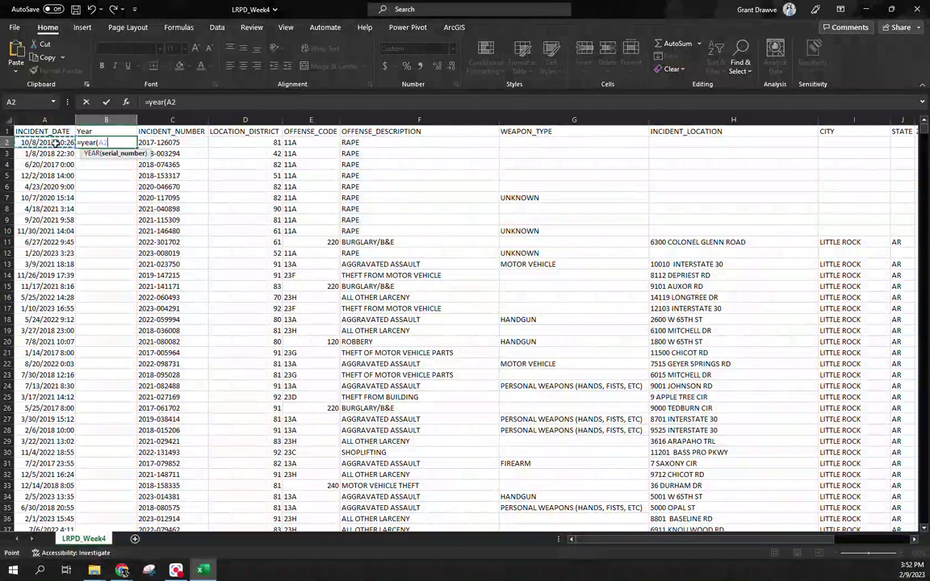
type(")")
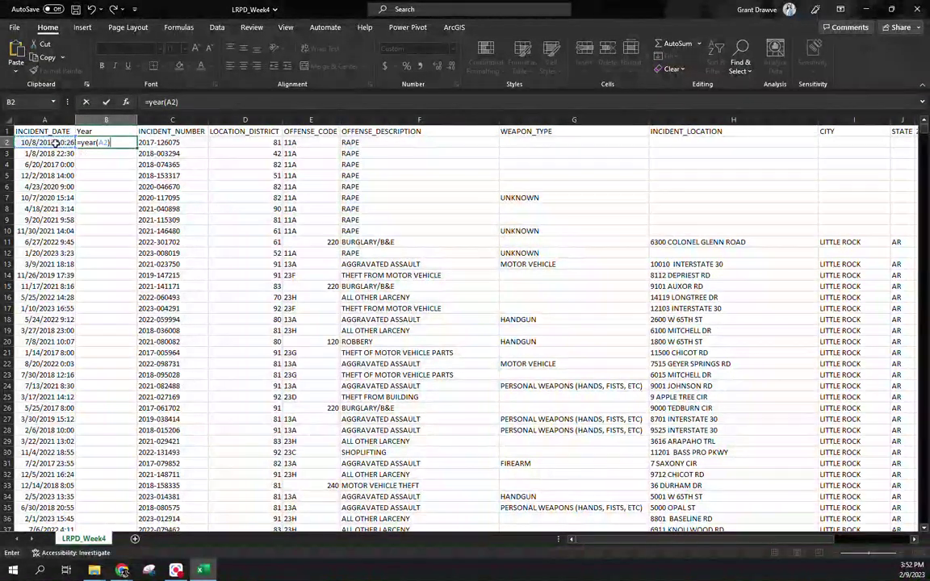
key("Return")
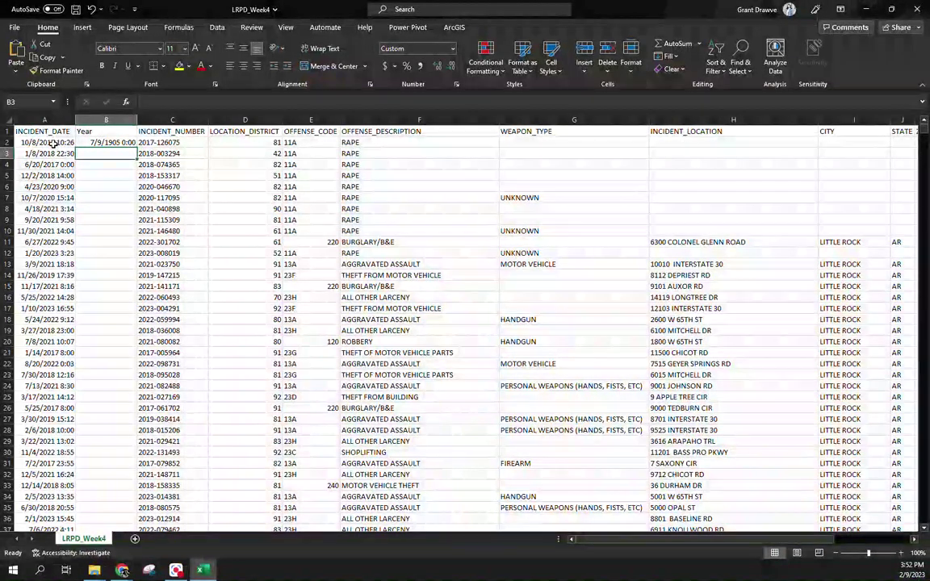
Set the number format of the whole Year column to General.
left_click(142, 251)
left_click(109, 151)
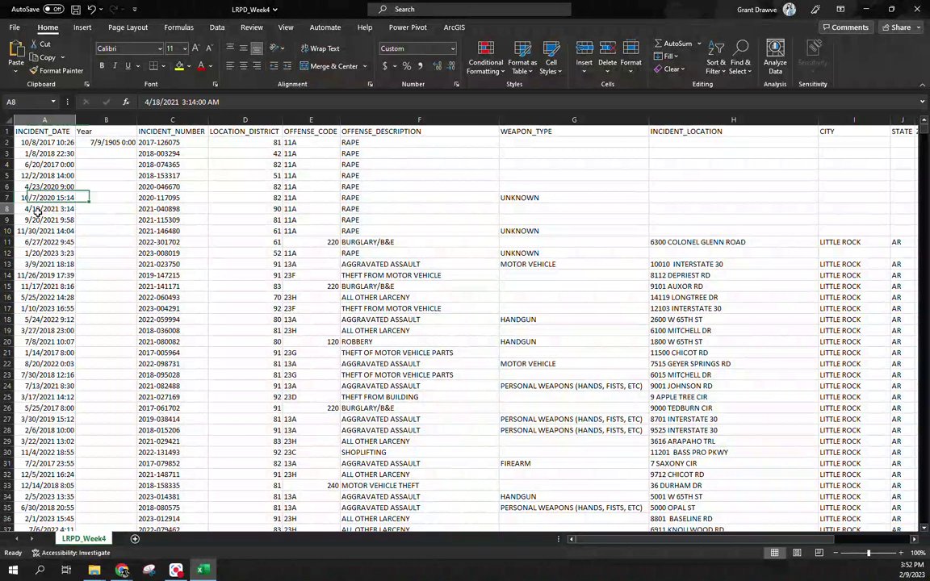
left_click(108, 230)
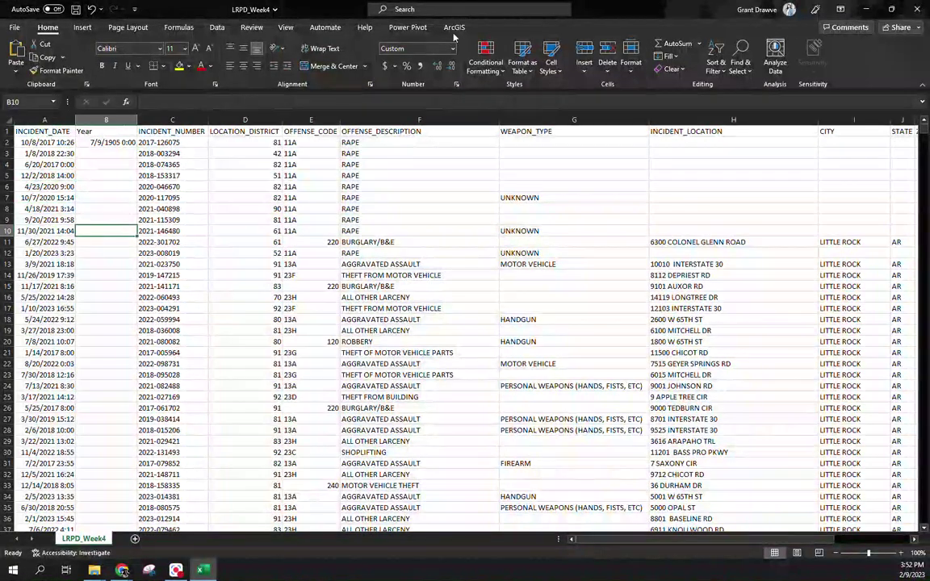
left_click(107, 119)
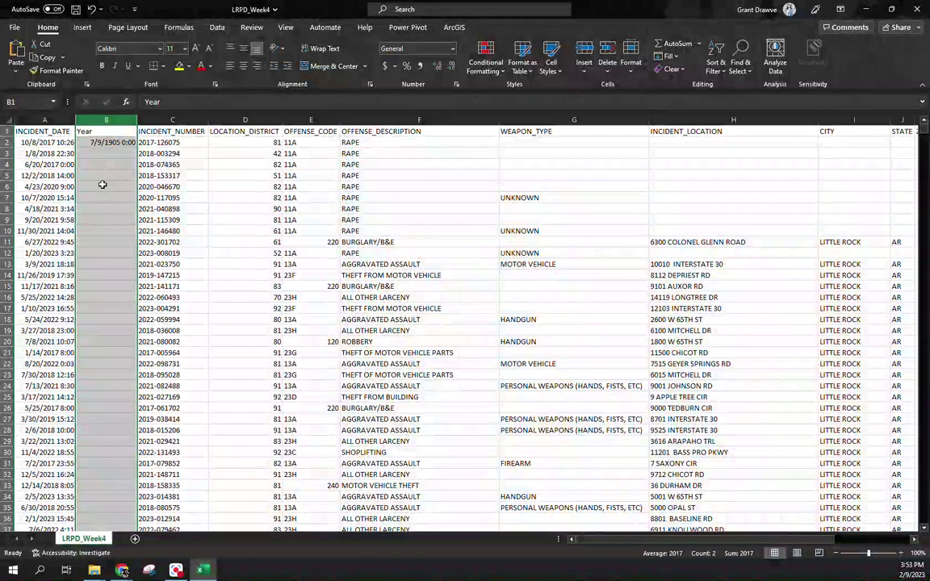
left_click(453, 48)
left_click(411, 65)
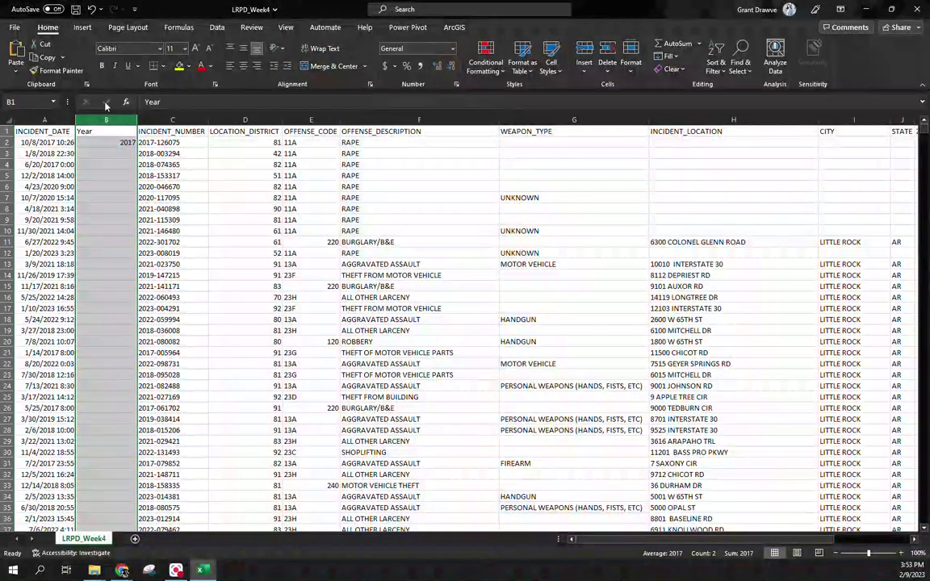
Fill the YEAR formula from B2 down through all incident rows and check the filled column.
left_click(107, 146)
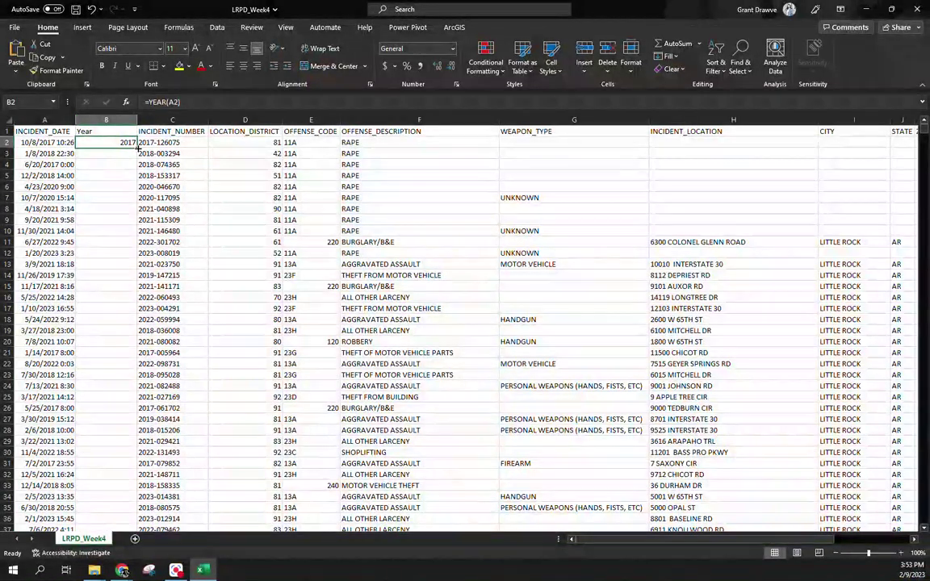
double_click(138, 147)
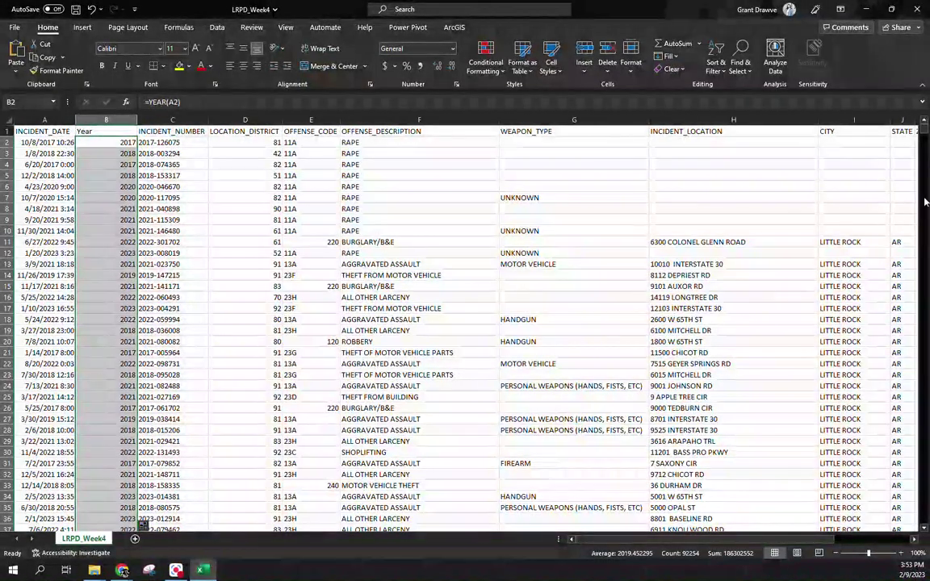
left_click_drag(925, 131, 926, 105)
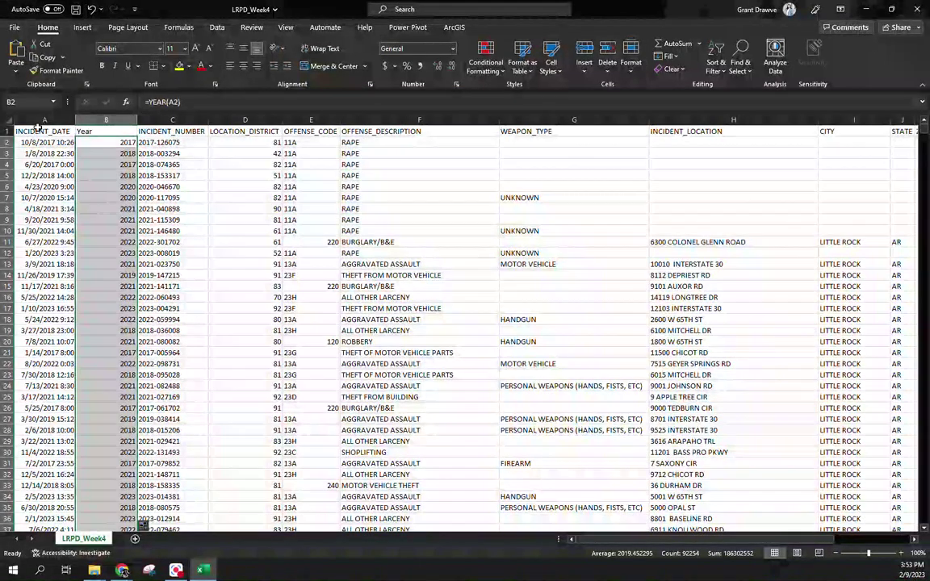
Add filters to the header row of the whole sheet and filter the Year column to show only 2021.
left_click(11, 119)
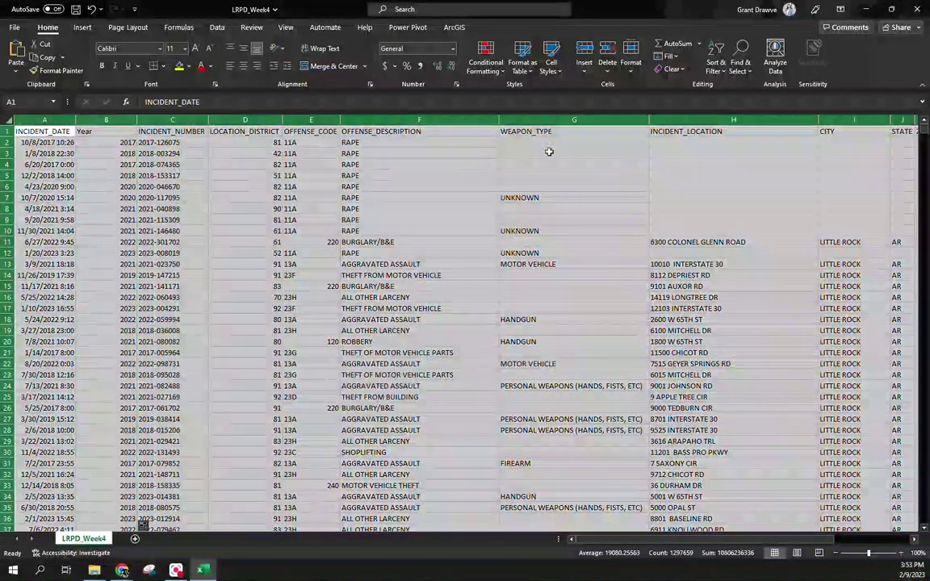
left_click(717, 73)
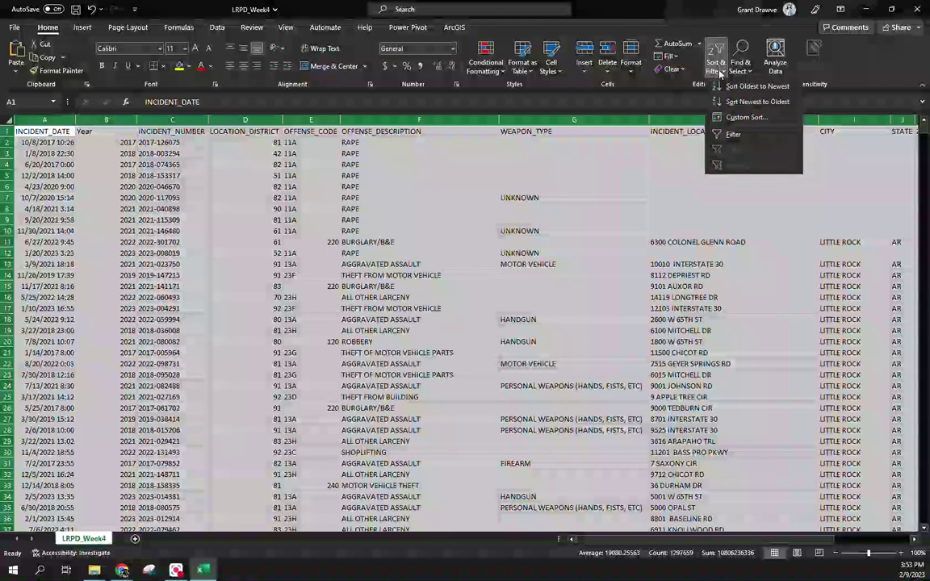
left_click(735, 137)
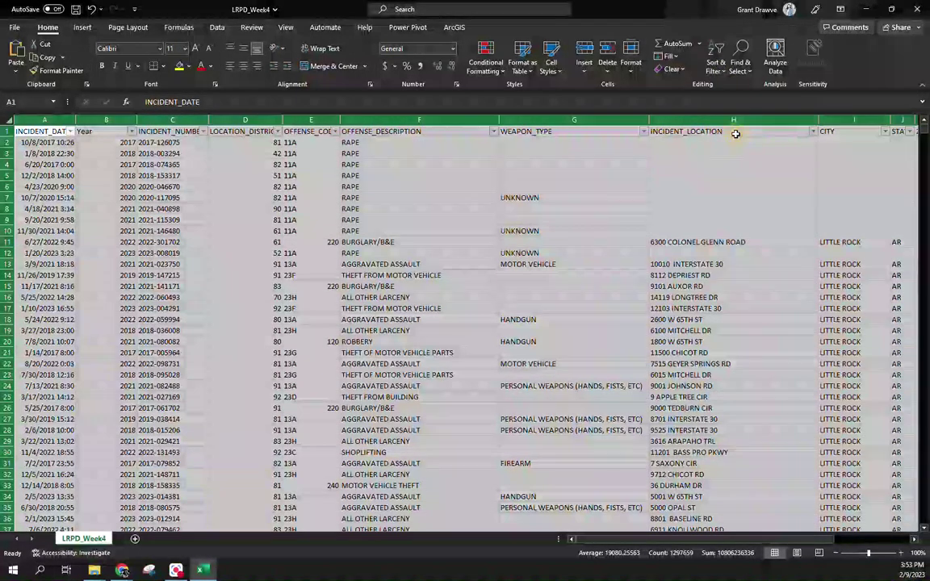
left_click(132, 132)
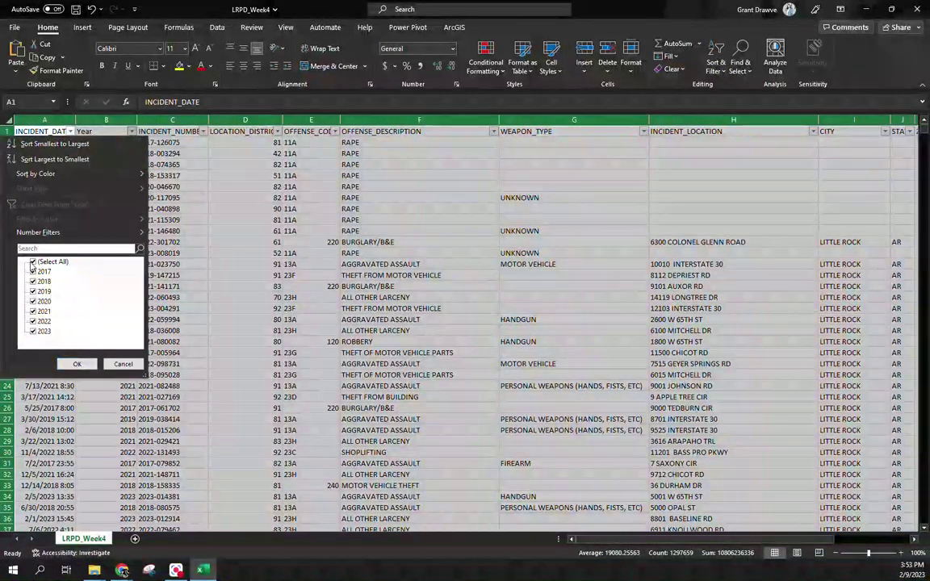
left_click(33, 264)
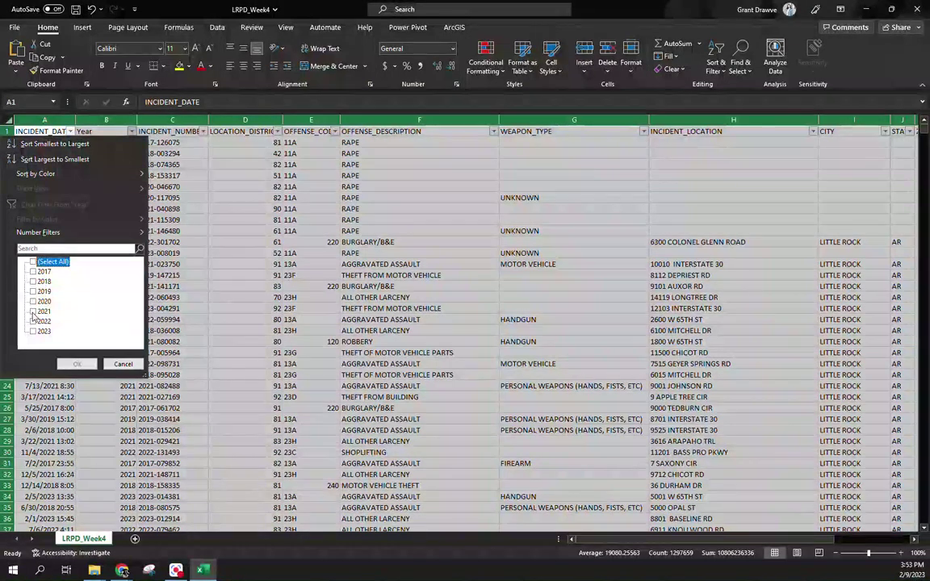
left_click(77, 364)
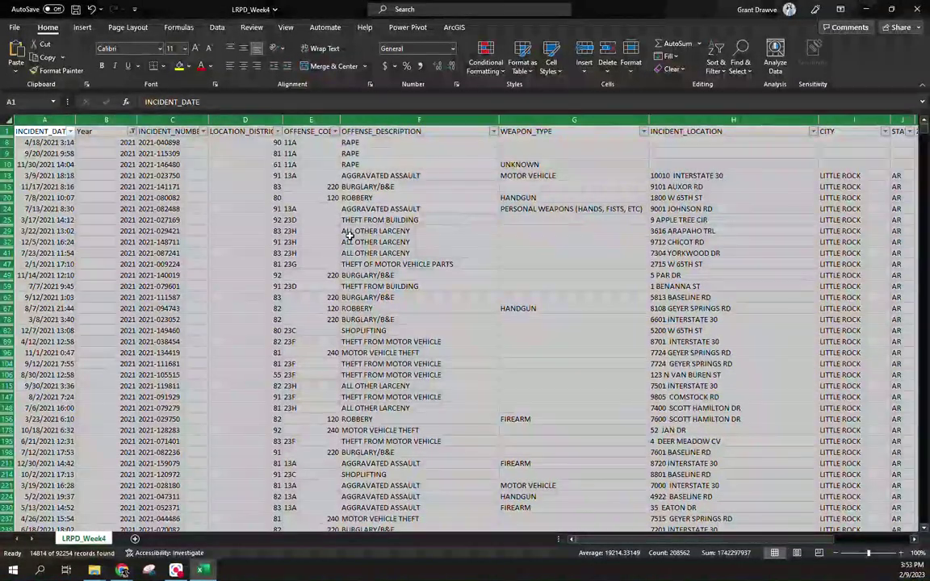
Filter the OFFENSE_DESCRIPTION column to show only AGGRAVATED ASSAULT and MURDER & NONNEGLIGENT MANSLAUGHTER.
left_click(492, 130)
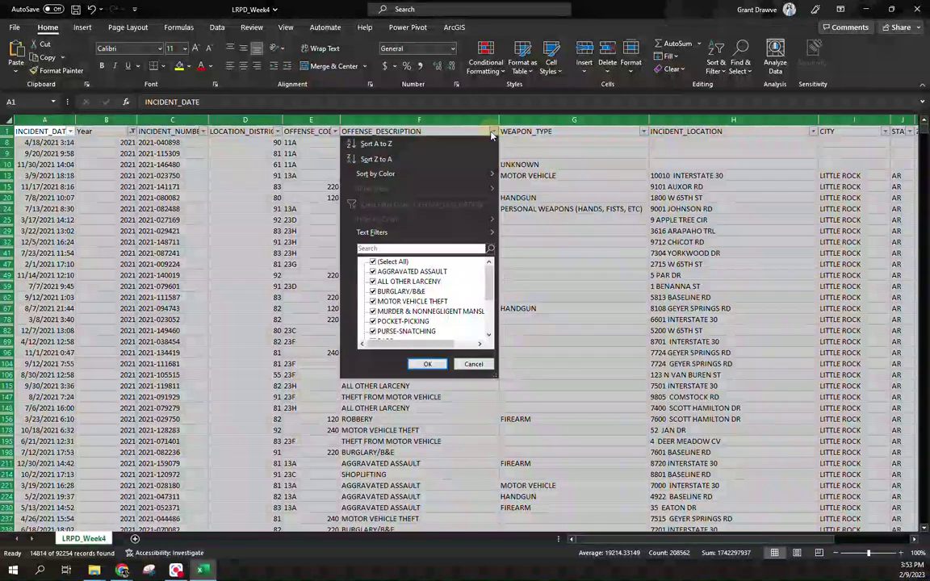
left_click_drag(494, 375, 599, 476)
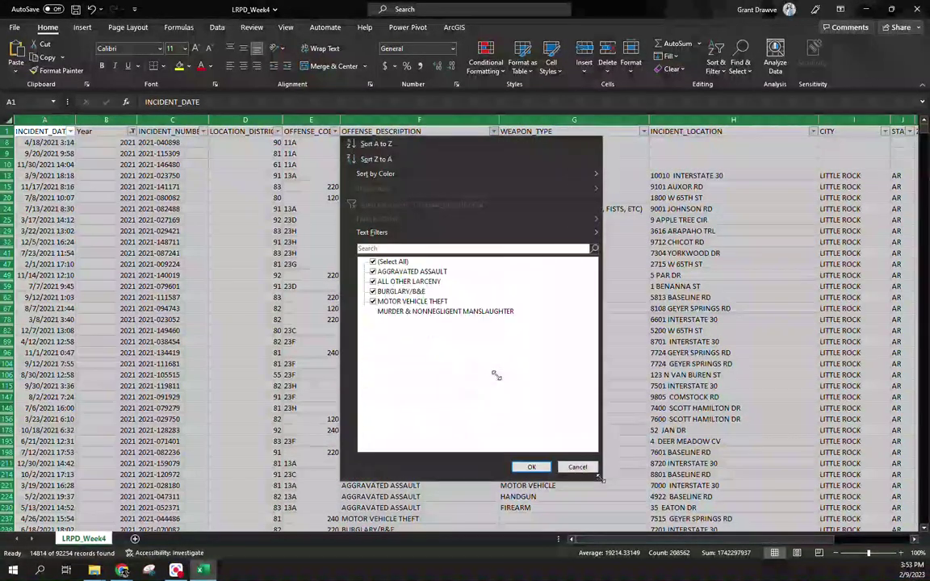
left_click(372, 261)
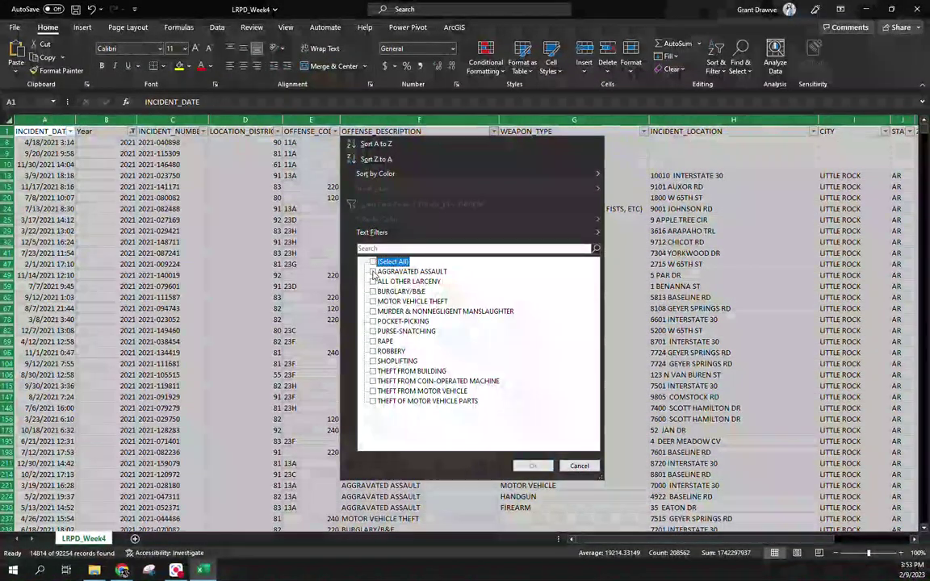
left_click(372, 271)
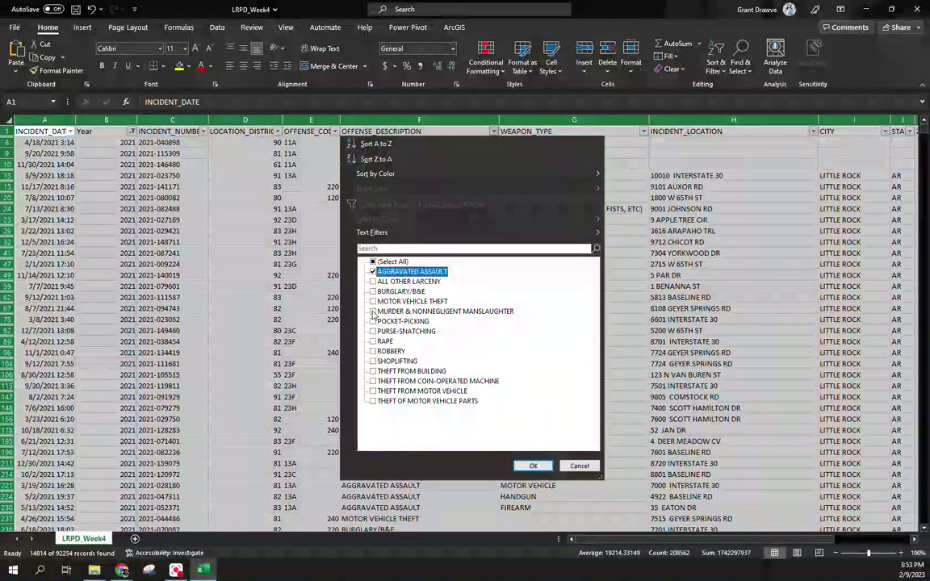
left_click(372, 311)
left_click(533, 466)
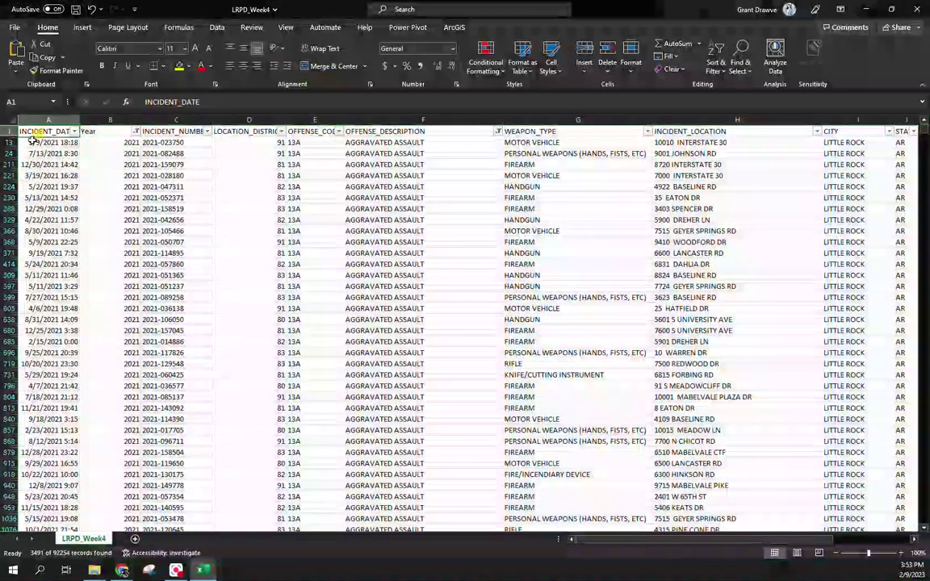
Copy all filtered incident records including the header row from A1 onward and paste them into a new worksheet.
left_click(42, 136)
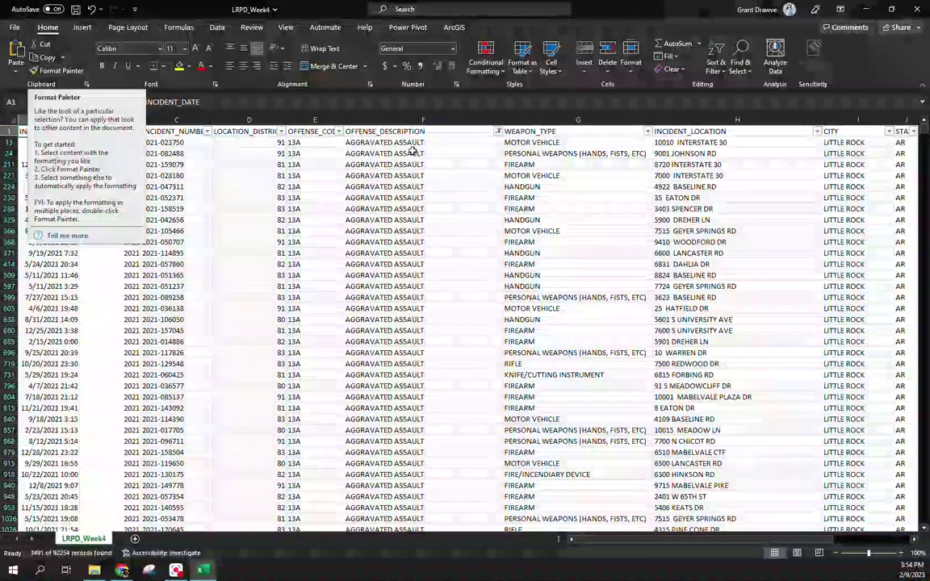
key("ctrl+shift+End")
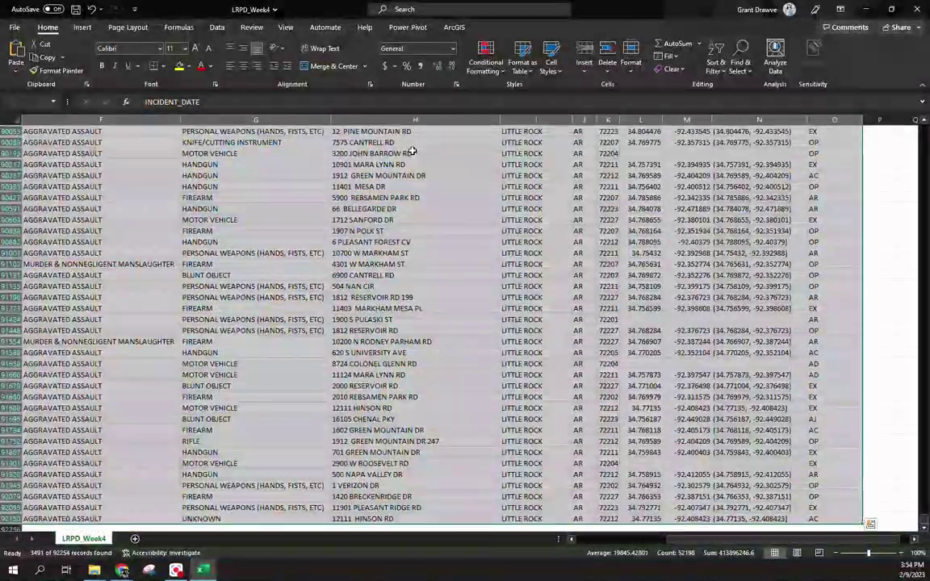
key("ctrl+c")
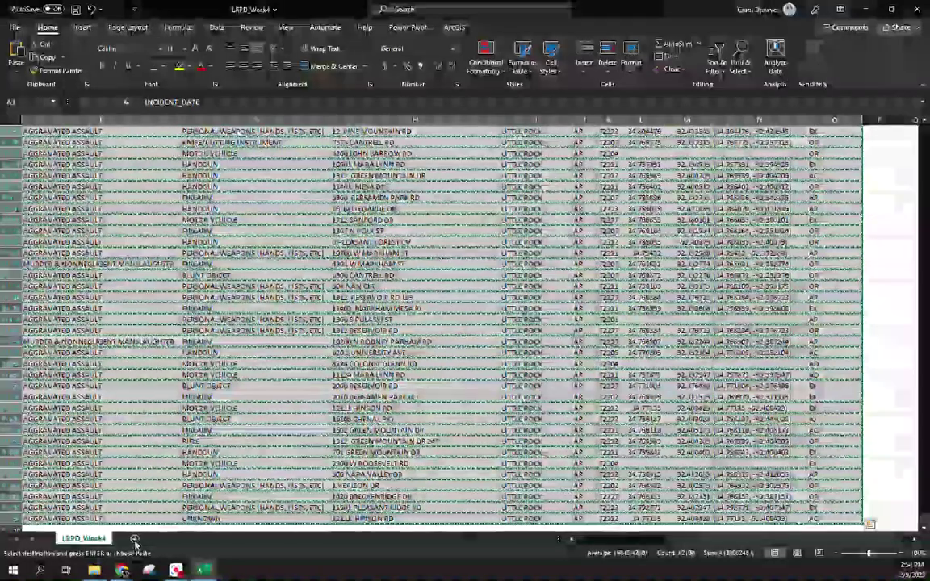
left_click(133, 538)
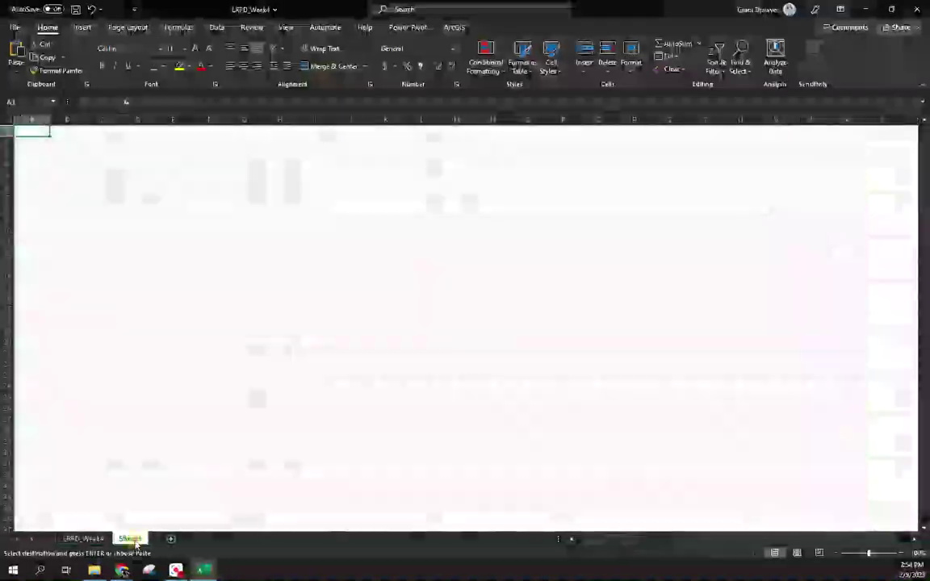
key("ctrl+v")
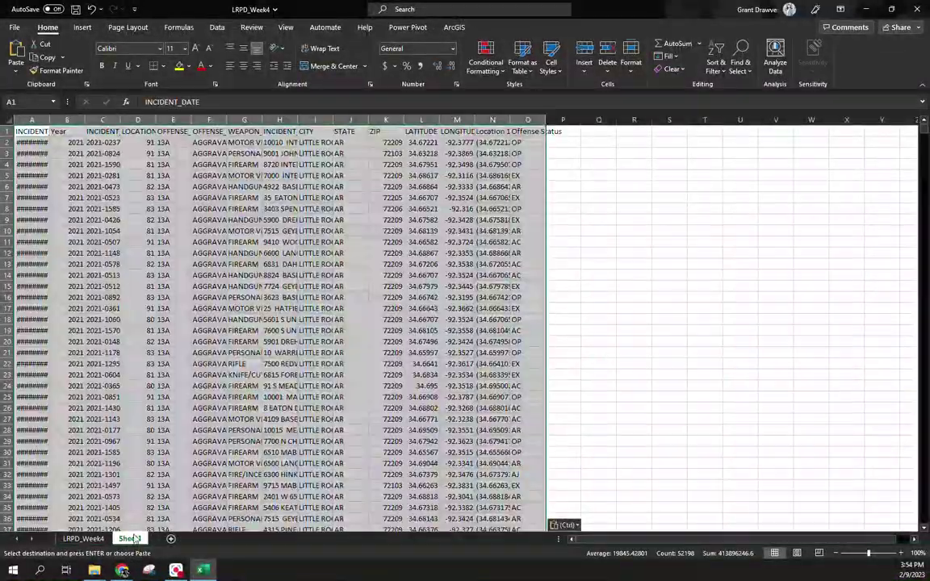
Rename the new sheet with the pasted records as 2021_AggAssaultHomicide.
double_click(136, 540)
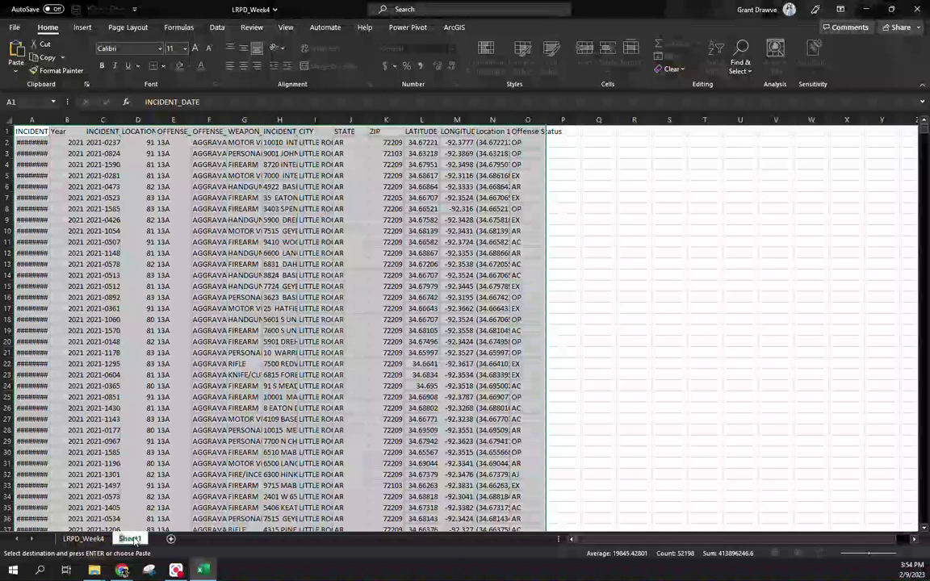
type("2021_Agga")
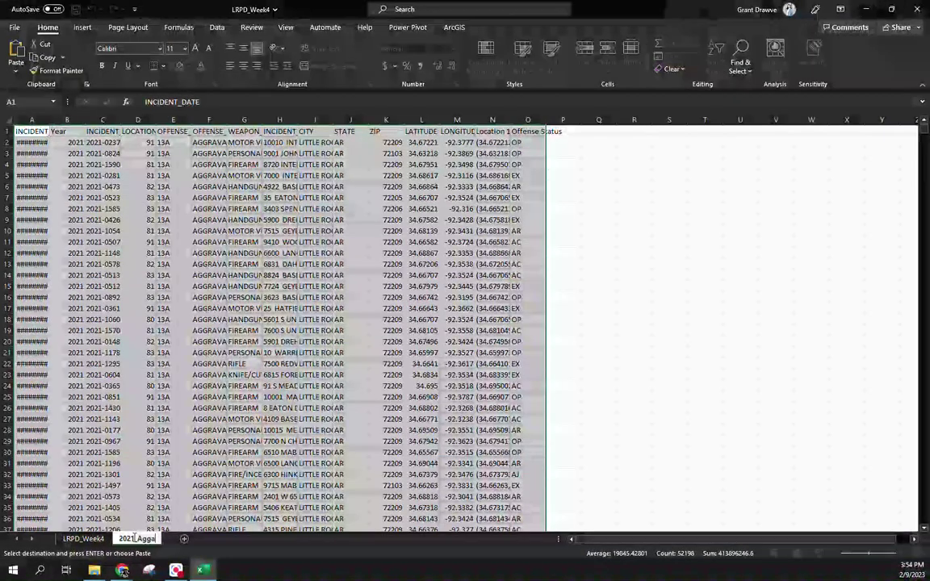
type("ssaultHomicide")
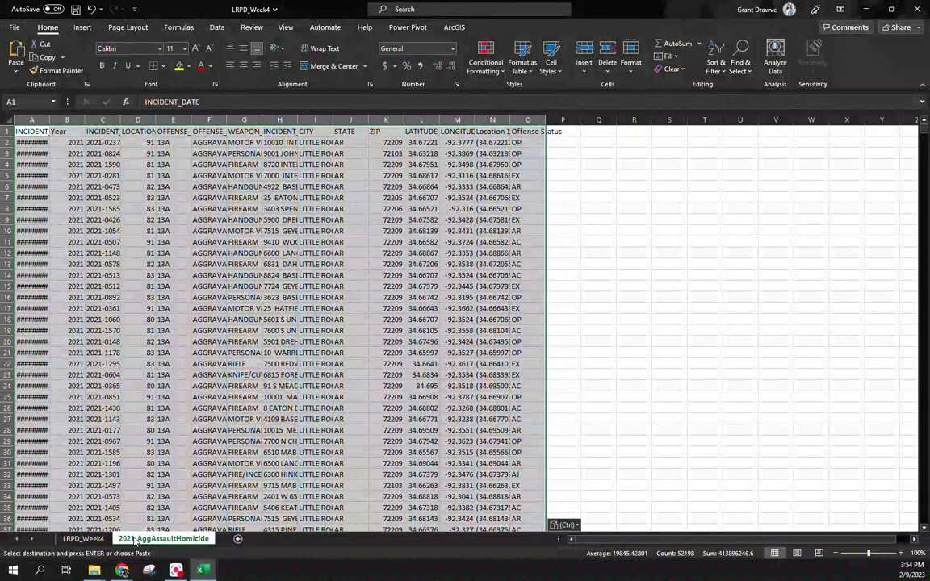
key("Return")
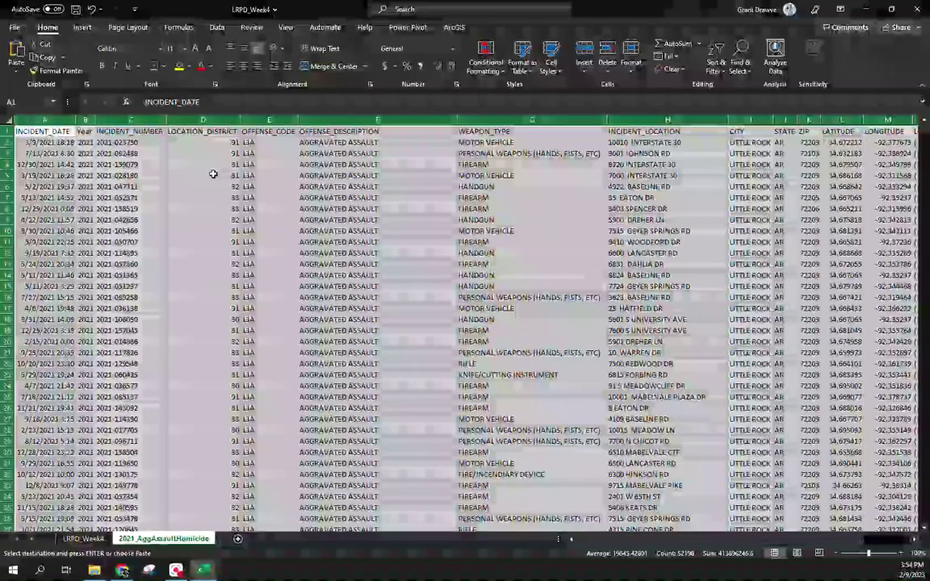
Insert a PivotTable in a new worksheet using all columns of the 2021_AggAssaultHomicide sheet as its source.
left_click(60, 132)
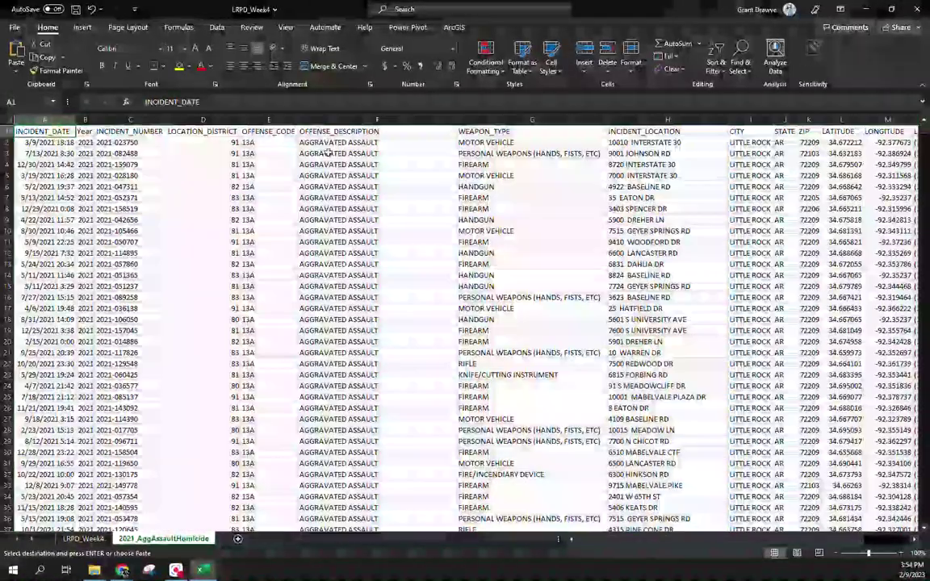
left_click(7, 121)
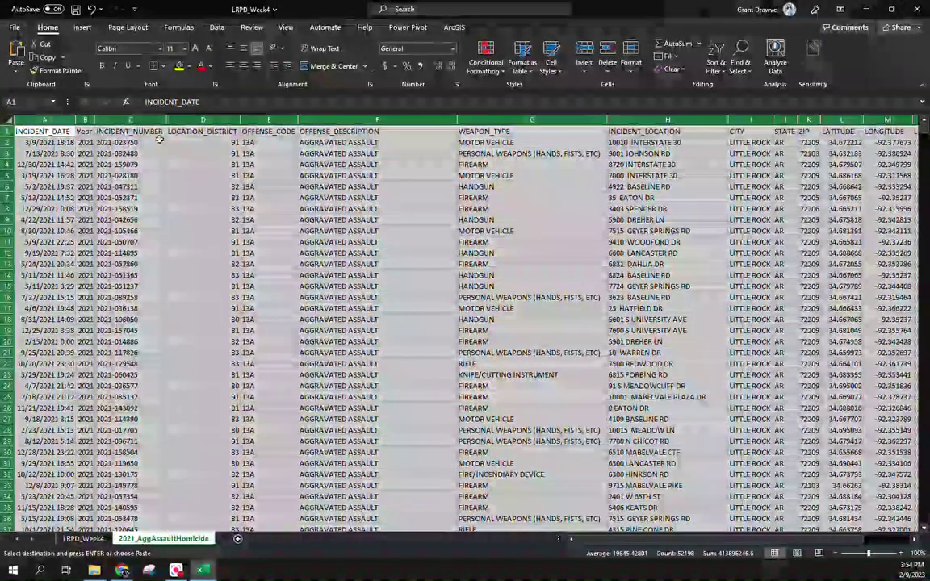
left_click(82, 27)
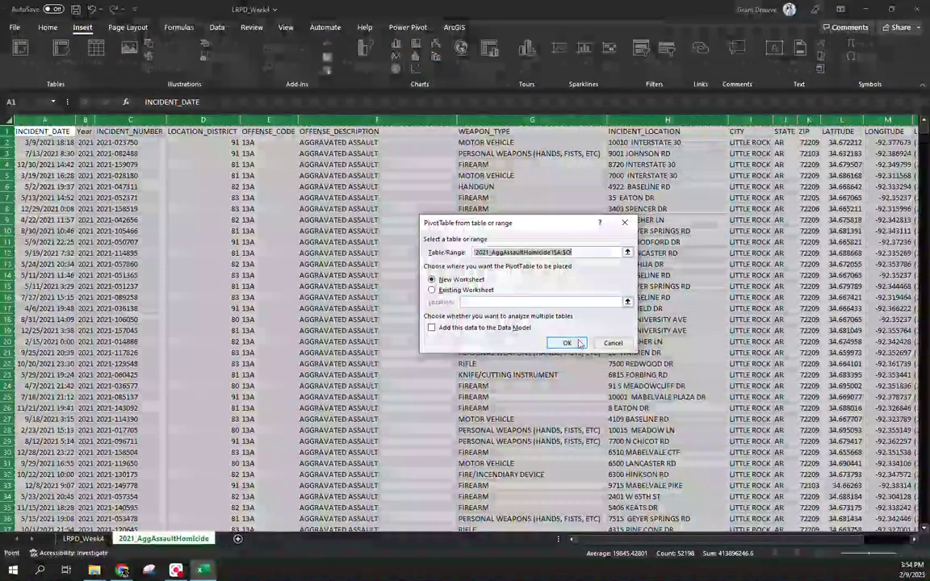
left_click(567, 343)
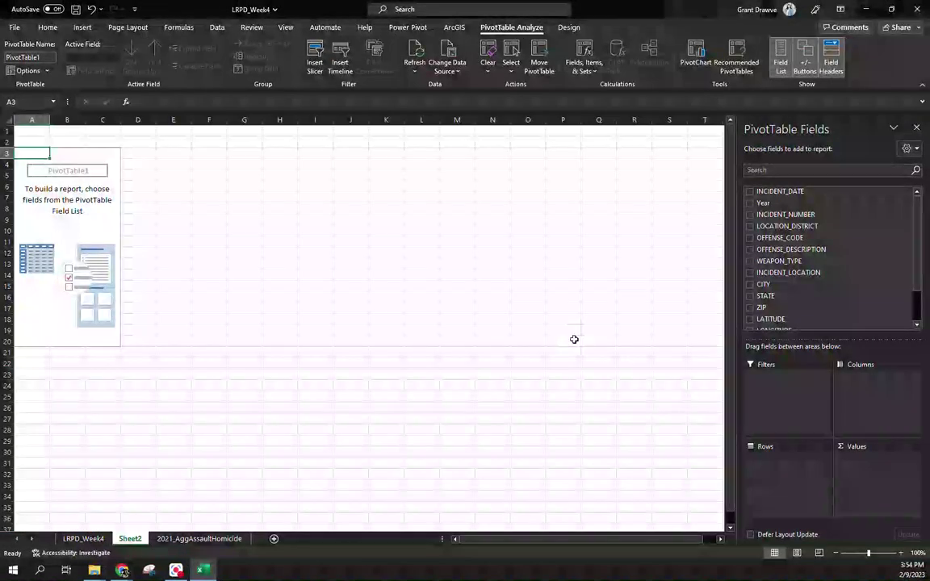
Move the PivotTable sheet after 2021_AggAssaultHomicide and rename it Pivot.
left_click_drag(124, 536, 260, 538)
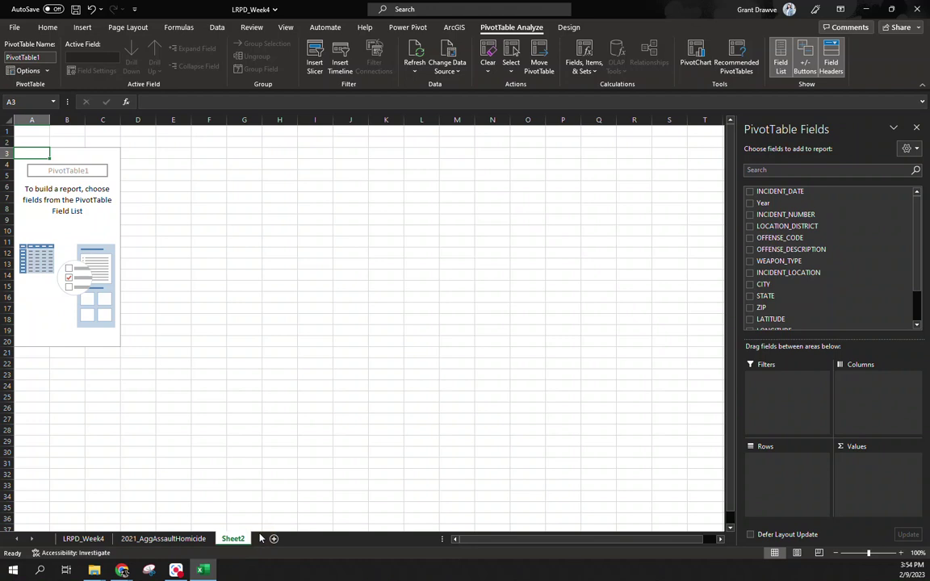
double_click(235, 539)
type("Pivot")
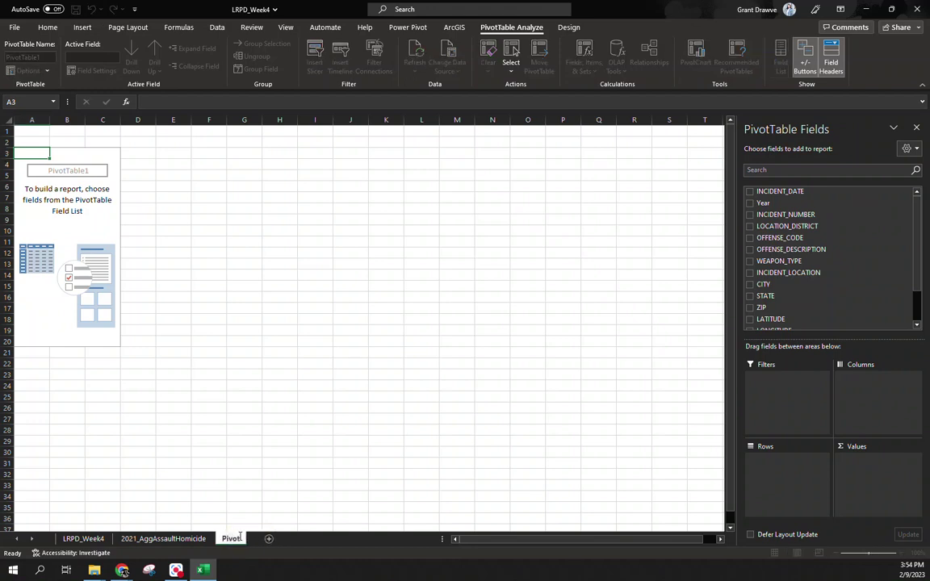
key("Return")
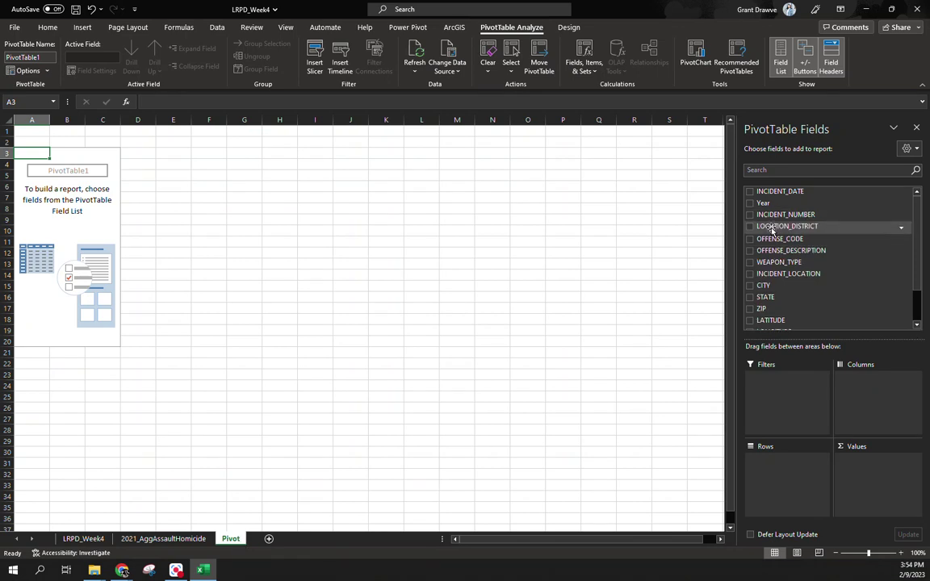
Build the PivotTable with LOCATION_DISTRICT as rows and the count of INCIDENT_NUMBER as values.
left_click_drag(771, 230, 782, 481)
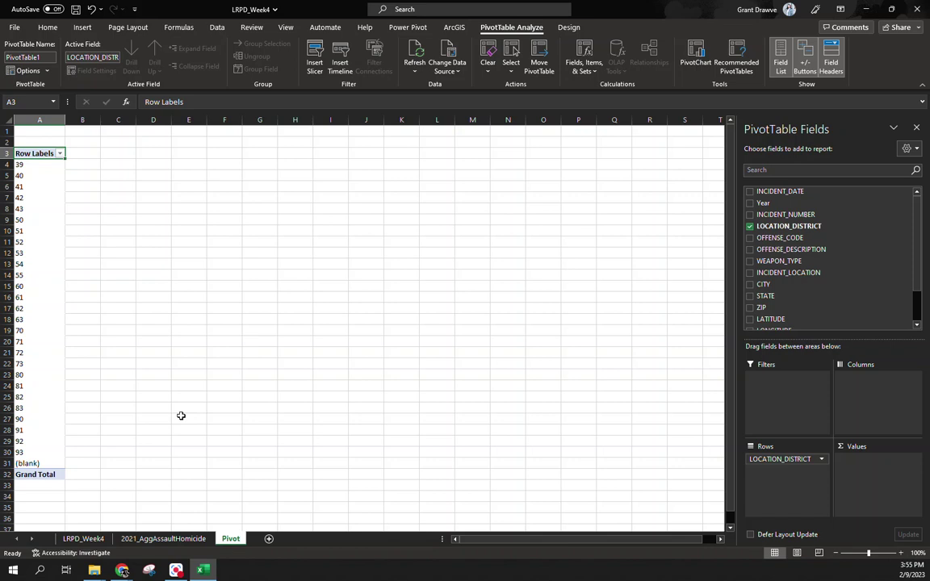
left_click_drag(8, 203, 17, 311)
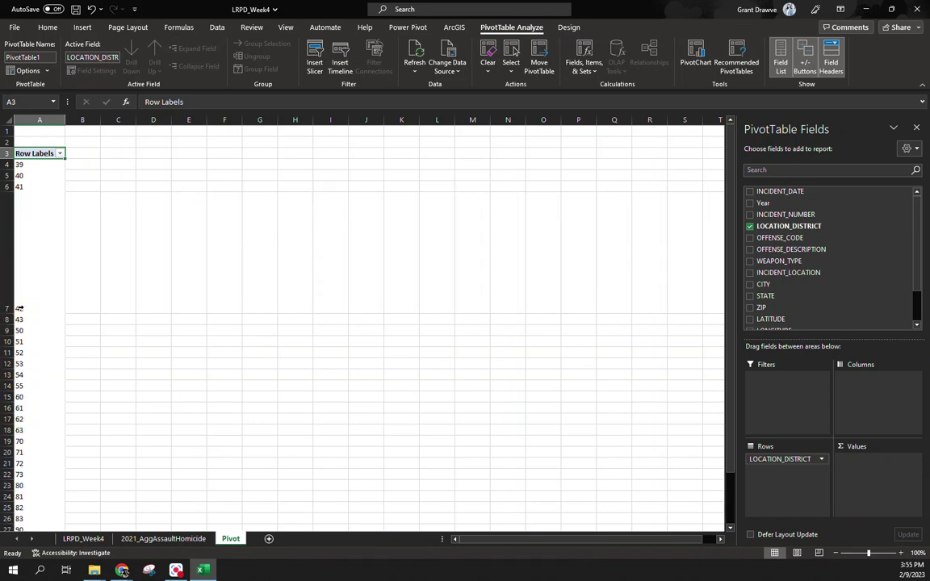
double_click(19, 312)
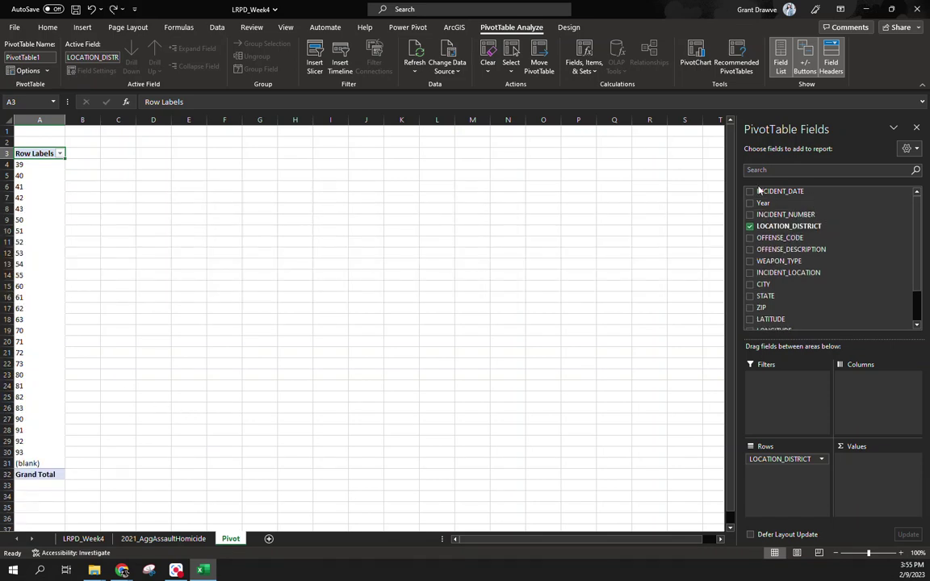
left_click_drag(785, 215, 872, 476)
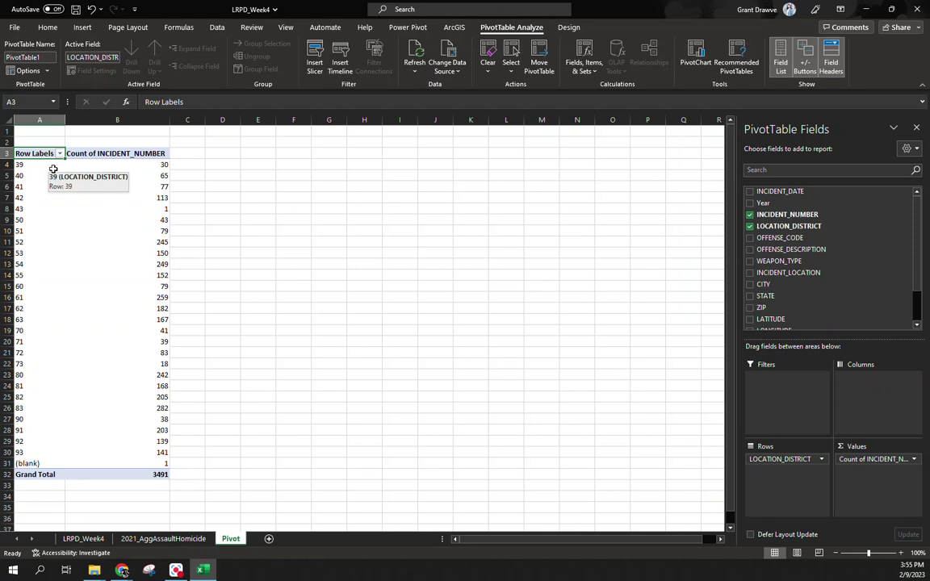
Rename the PivotTable headers to Police District in A3 and Count Agg. Assault & Homicide in B3.
type("Police Distric")
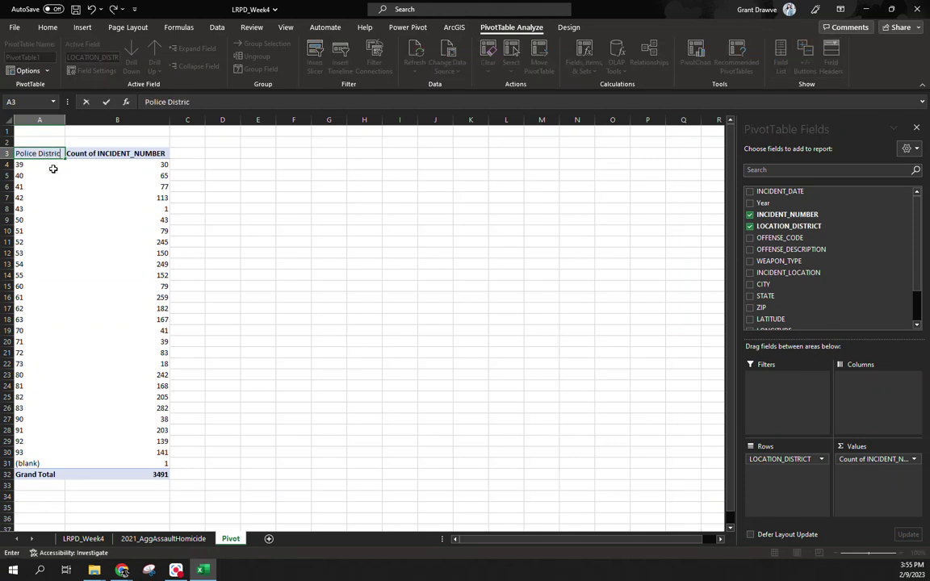
type("t")
key("Tab")
type("Count Agg")
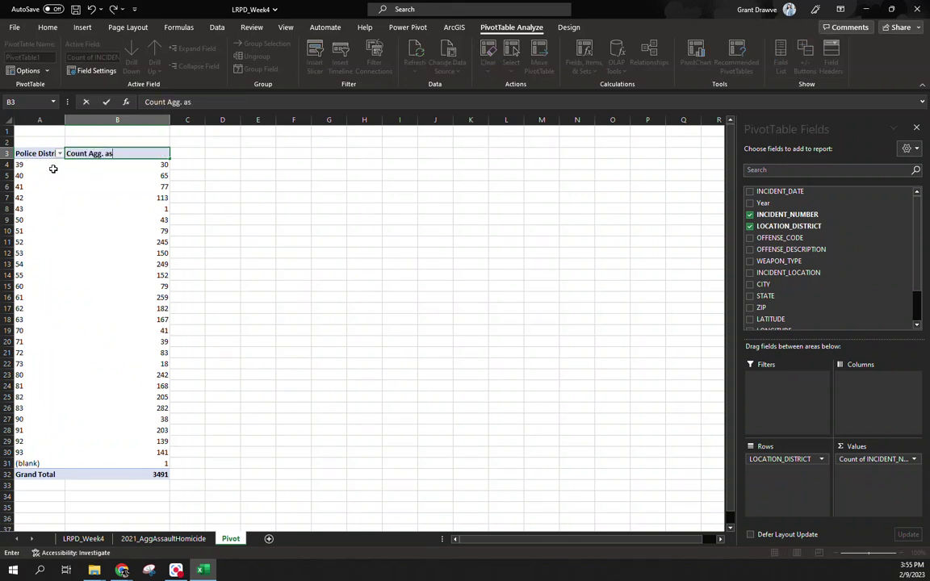
type(". Assault & Homicide")
left_click(52, 168)
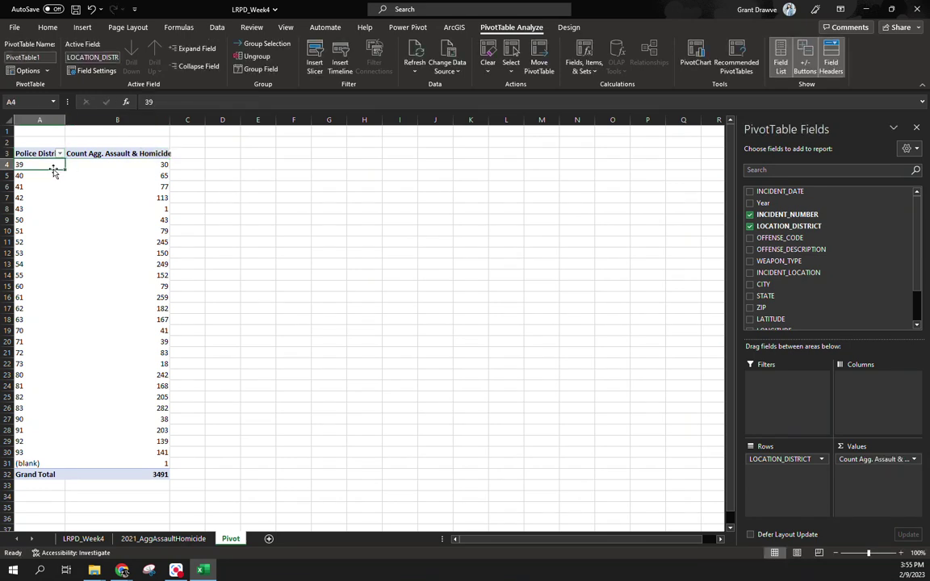
Copy the PivotTable range A3:B30, without the blank and total rows, and paste it as values at A1 of a new worksheet.
left_click_drag(31, 152, 115, 459)
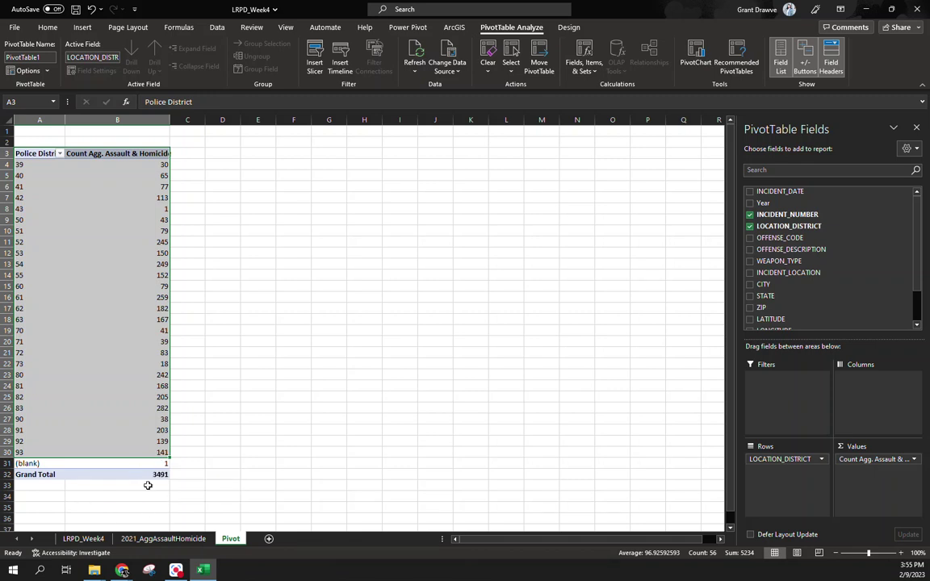
key("ctrl+c")
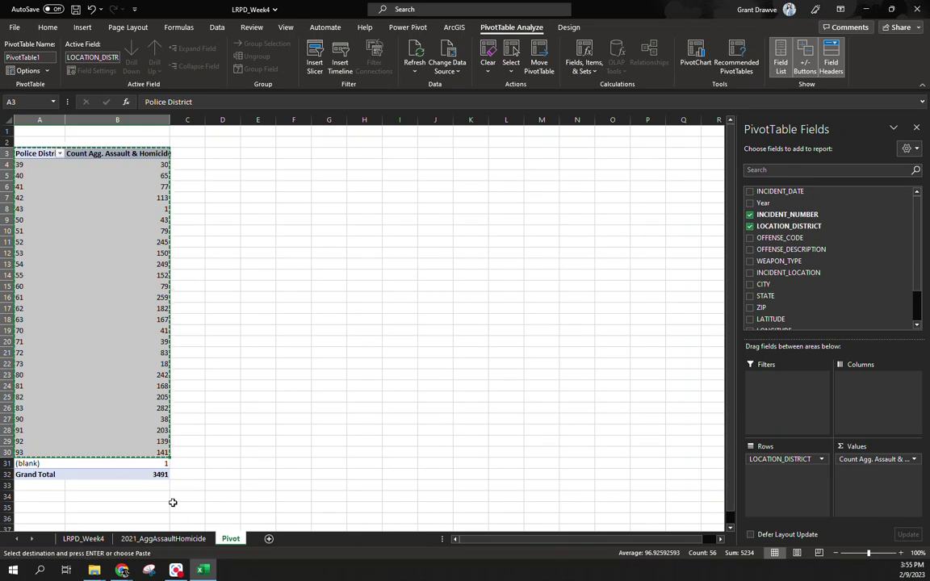
left_click(269, 538)
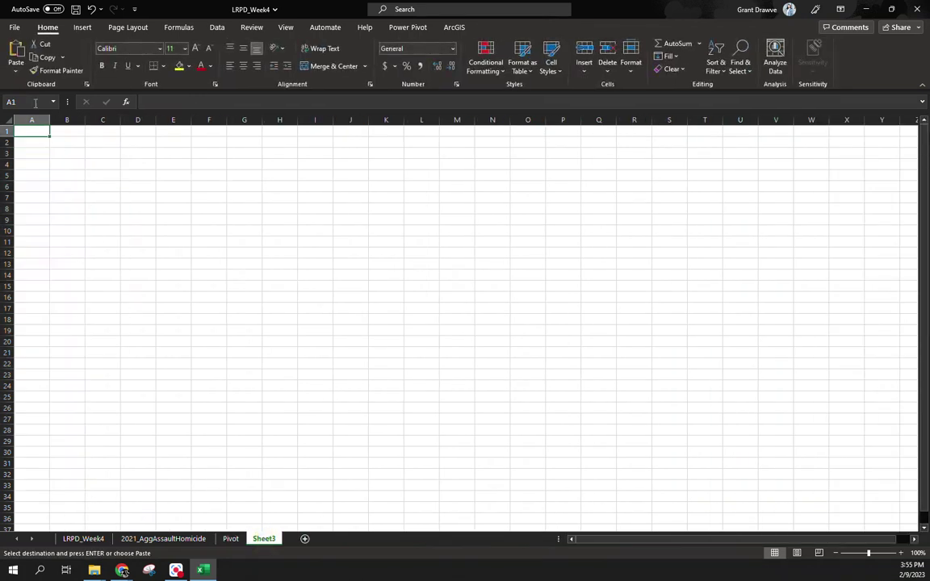
right_click(24, 131)
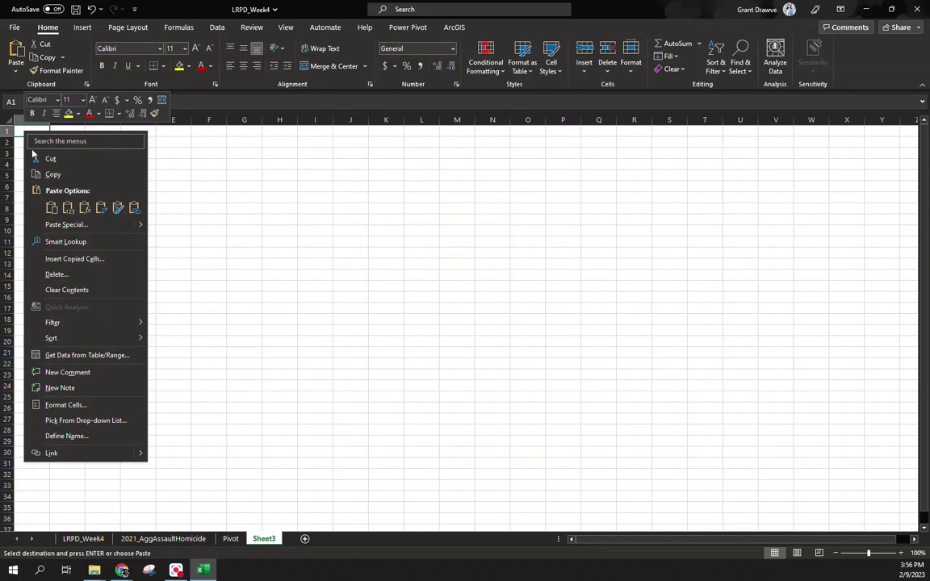
left_click(66, 208)
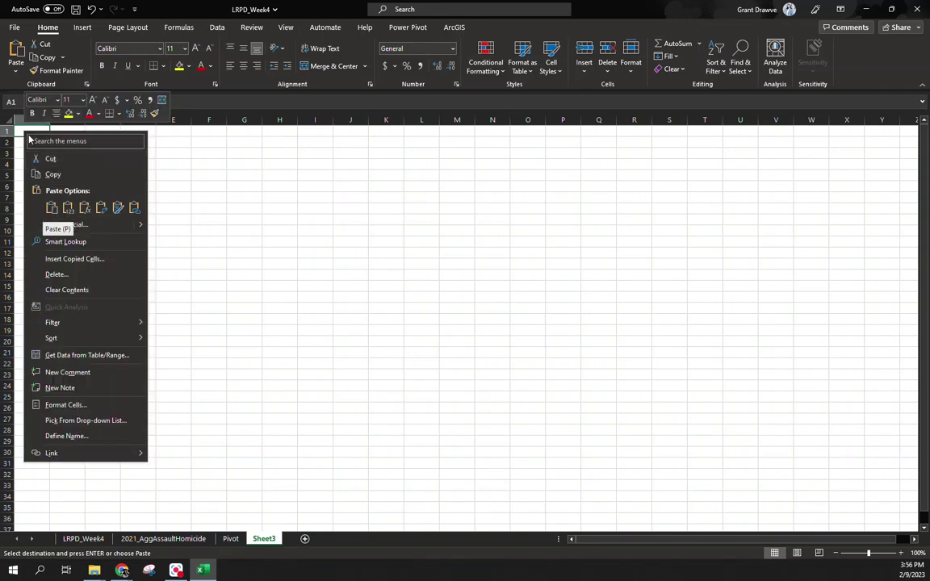
left_click(23, 131)
right_click(25, 132)
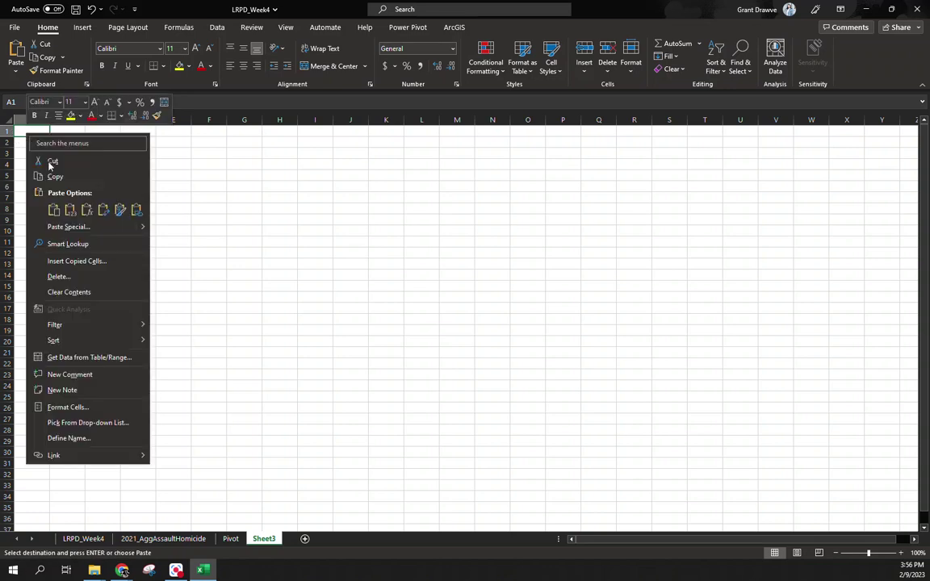
left_click(70, 210)
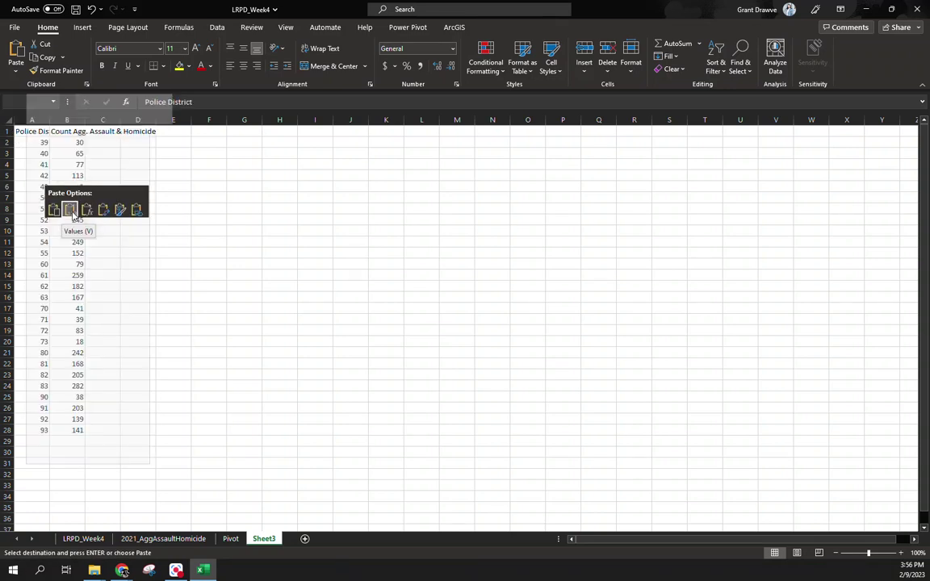
Autofit the widths of columns A and B on the new sheet to show the full headers.
double_click(49, 120)
double_click(101, 120)
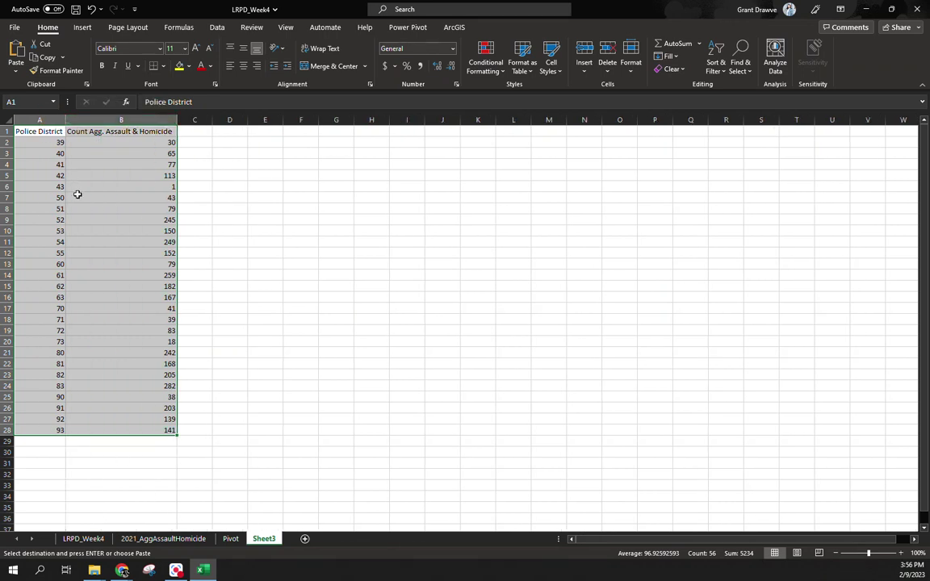
left_click(336, 308)
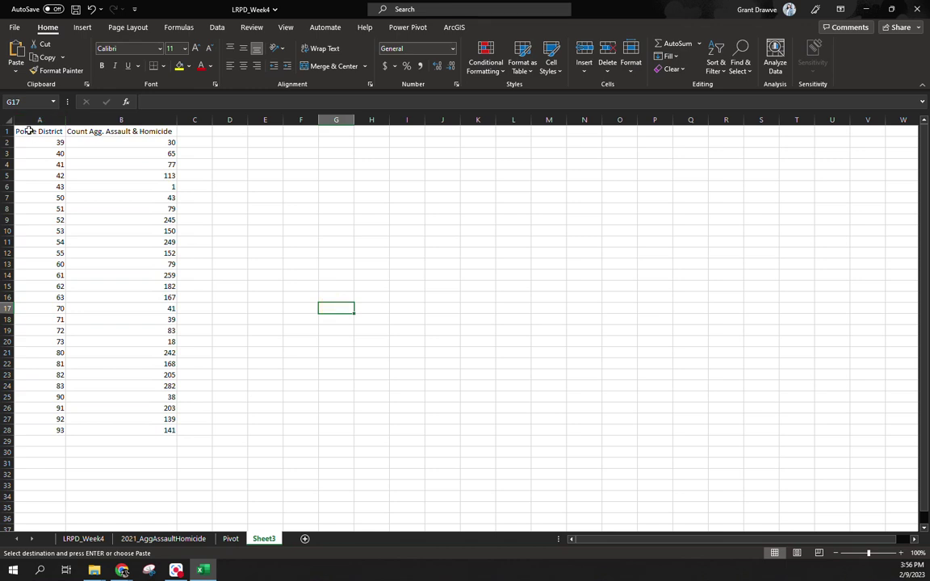
Create a 3D Maps tour from the district count range A1:B28 and maximize its window.
left_click(61, 131)
left_click_drag(62, 131, 134, 430)
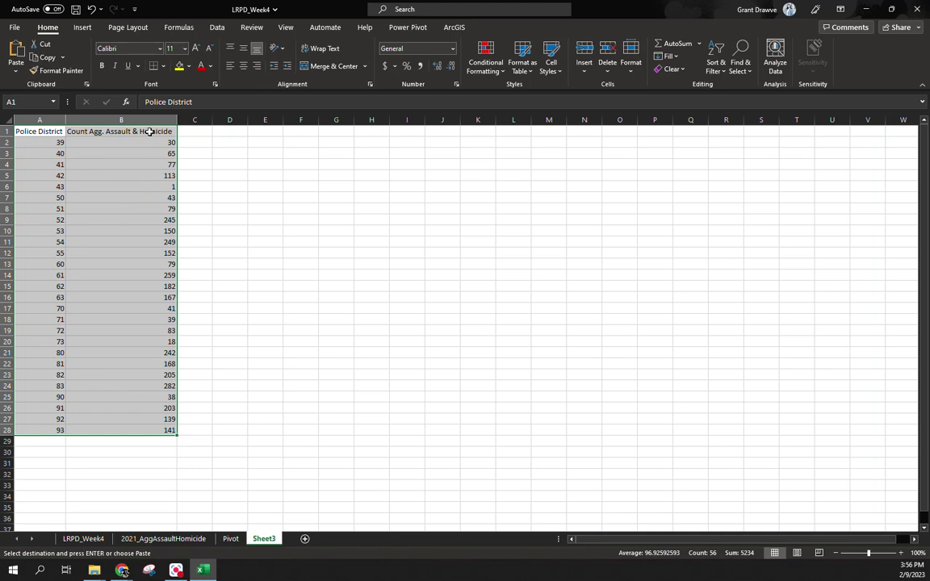
left_click(80, 27)
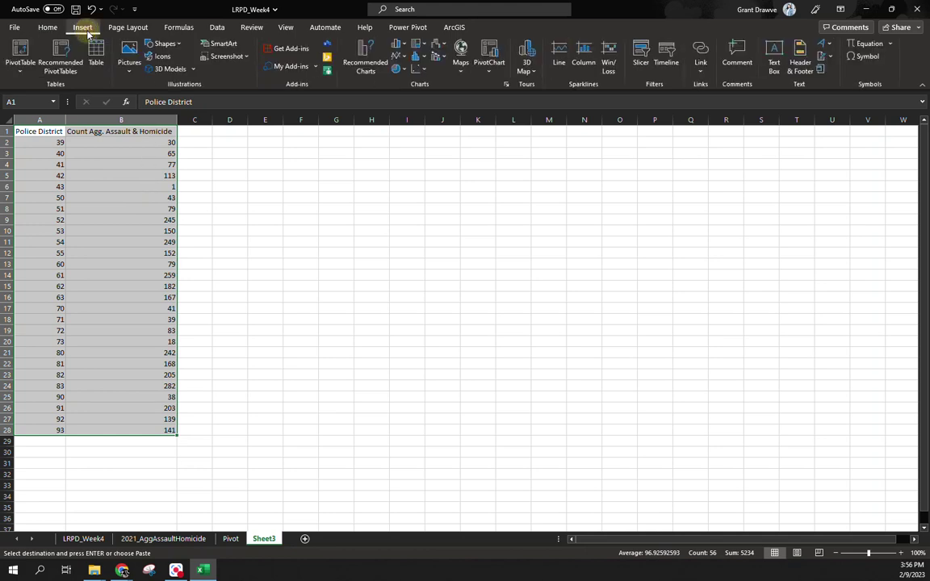
left_click(524, 69)
left_click(557, 85)
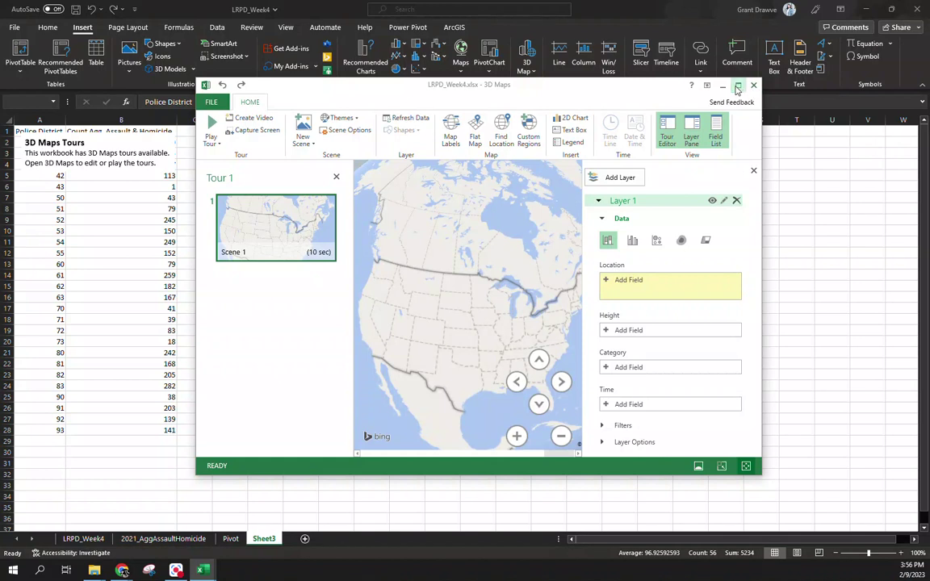
left_click(737, 87)
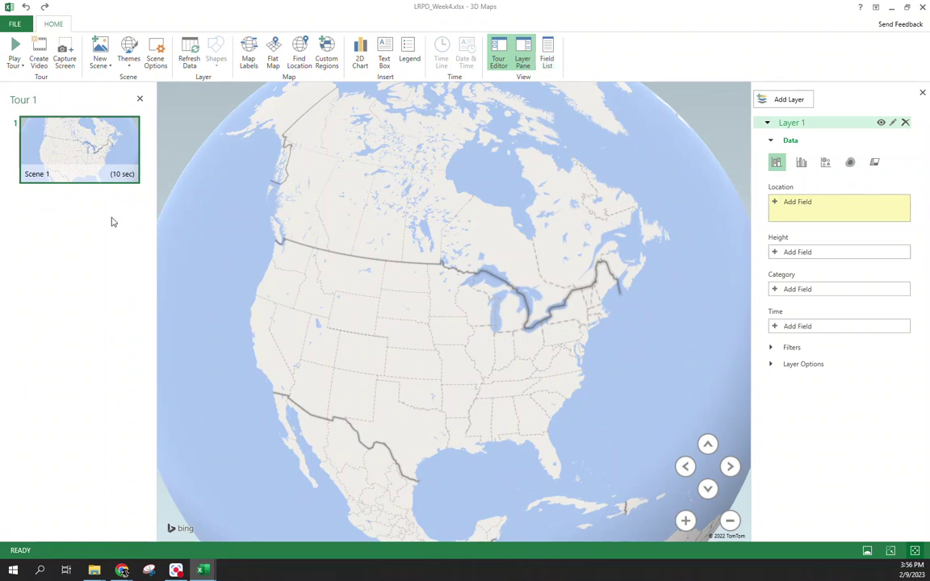
Start importing a new custom region set and browse to Desktop > Courses > Spatial > InClassExercise > Patrol Districts.
left_click(327, 58)
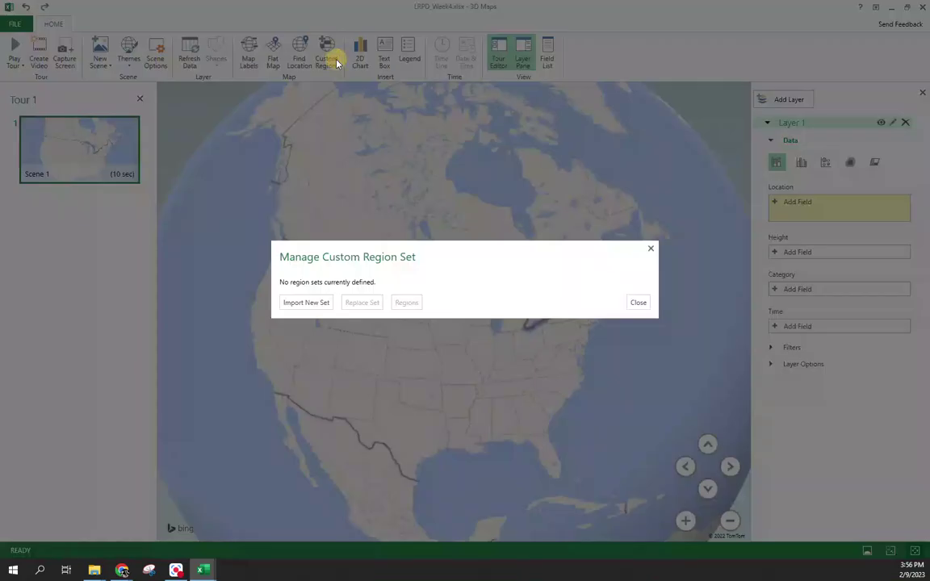
left_click(316, 305)
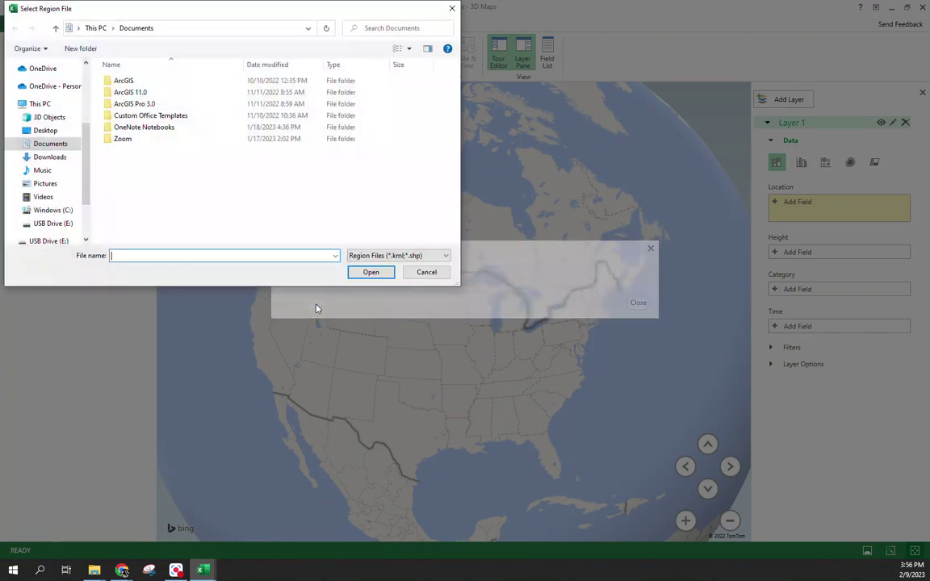
left_click(45, 130)
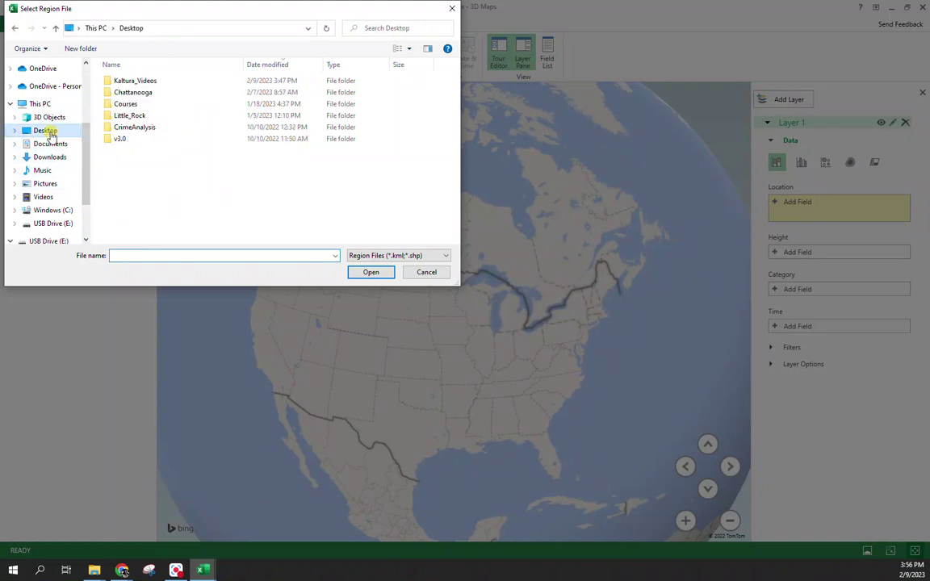
double_click(127, 104)
double_click(135, 93)
double_click(134, 82)
double_click(134, 81)
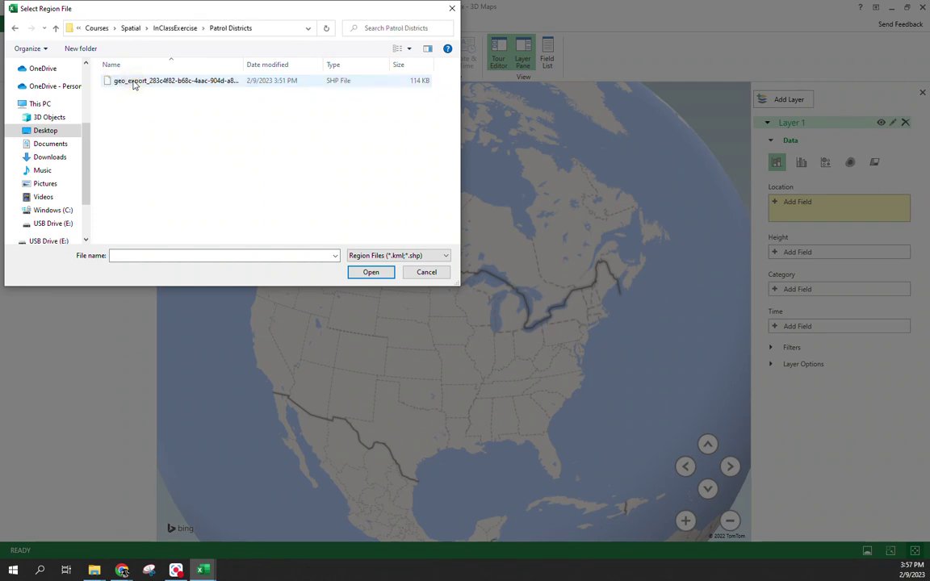
Import geo_export_283c4f82-b68c-4aac-904d-a8458dba7e46.shp as a custom region set, taking the region names from the name field.
left_click(416, 256)
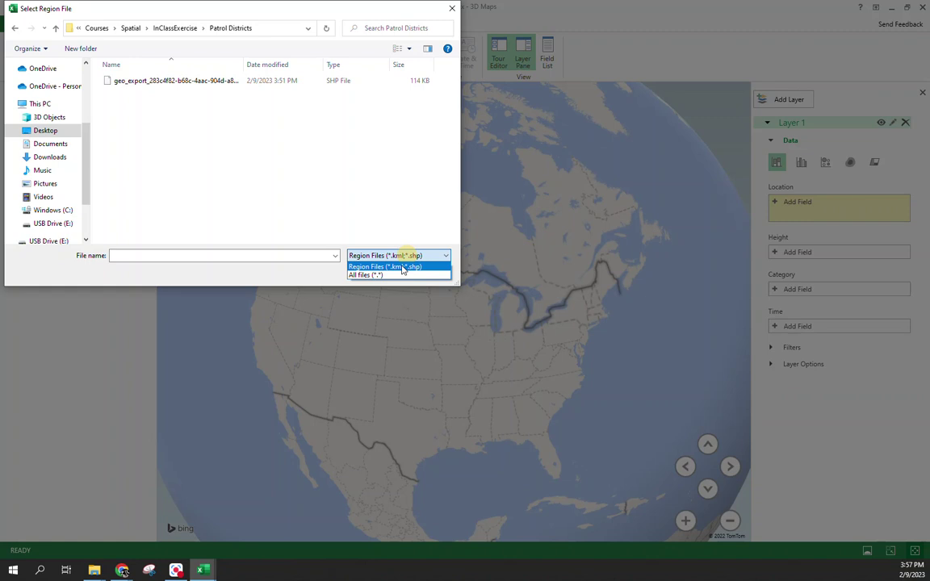
left_click(385, 277)
left_click(386, 256)
left_click(396, 268)
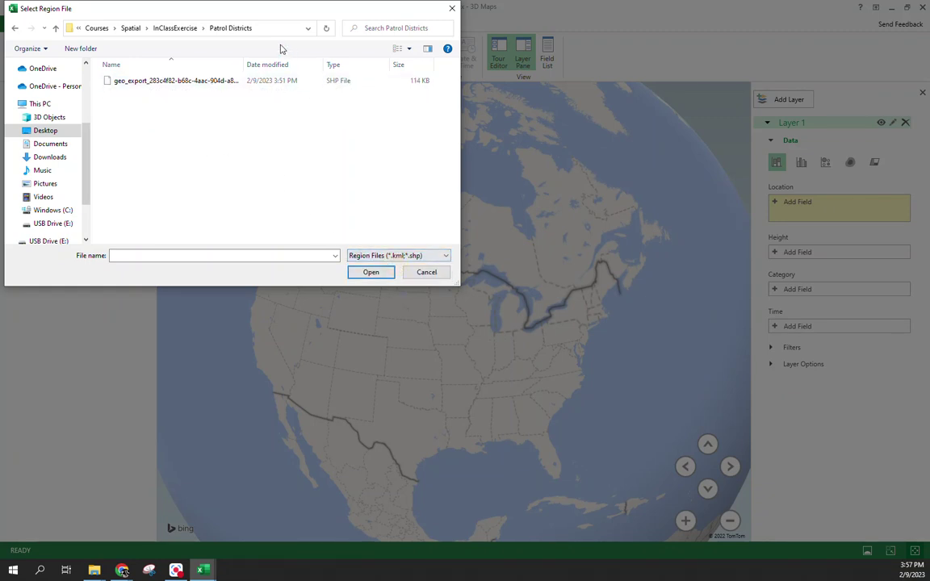
left_click_drag(249, 65, 321, 68)
left_click(251, 80)
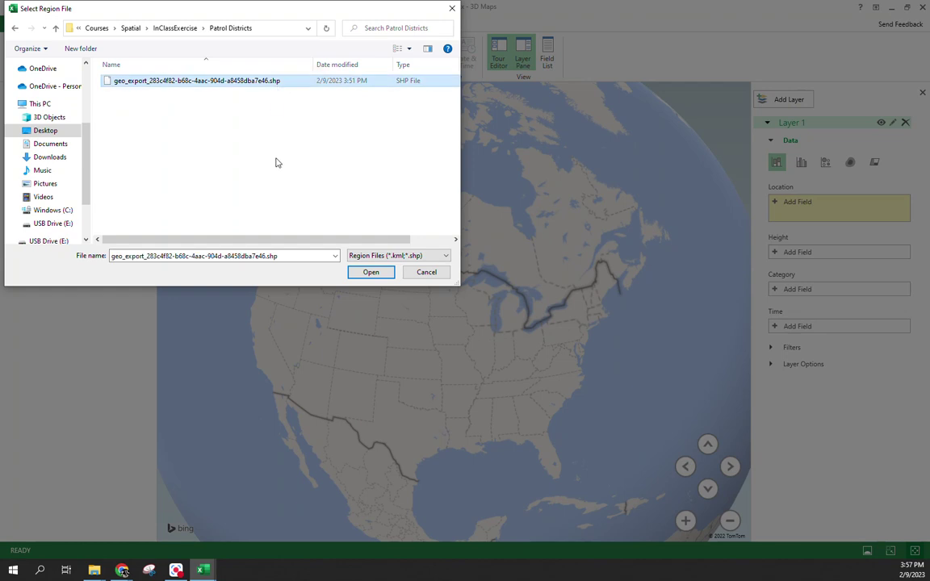
left_click(371, 272)
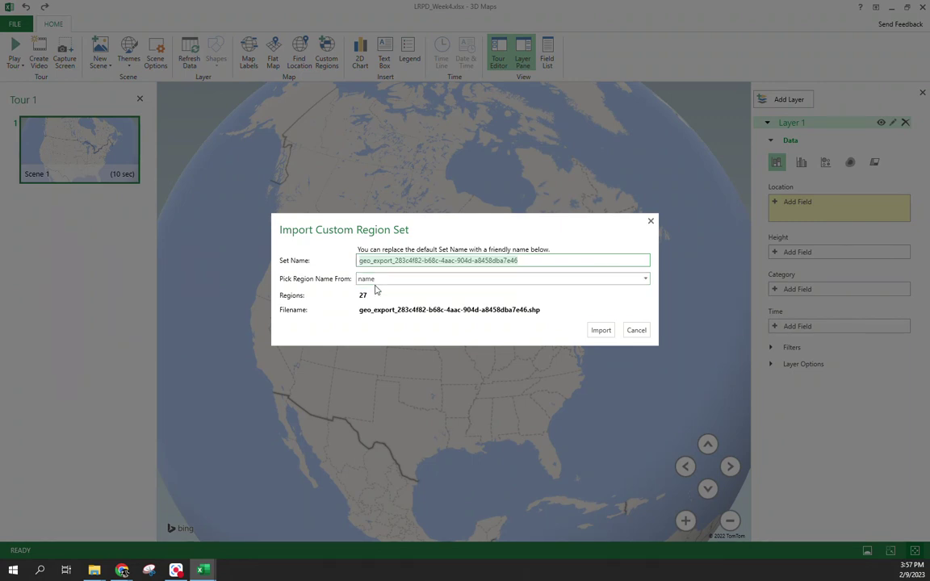
left_click(645, 280)
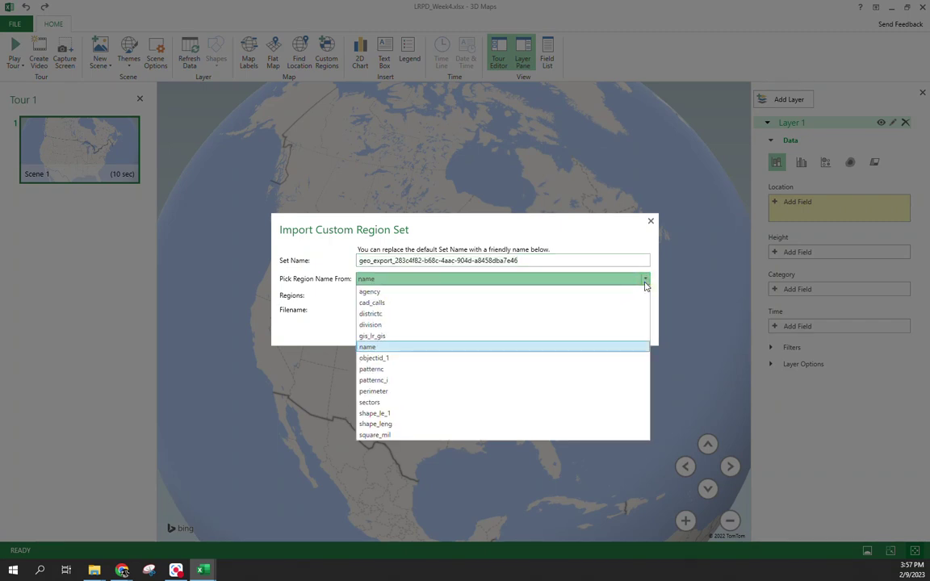
left_click(465, 349)
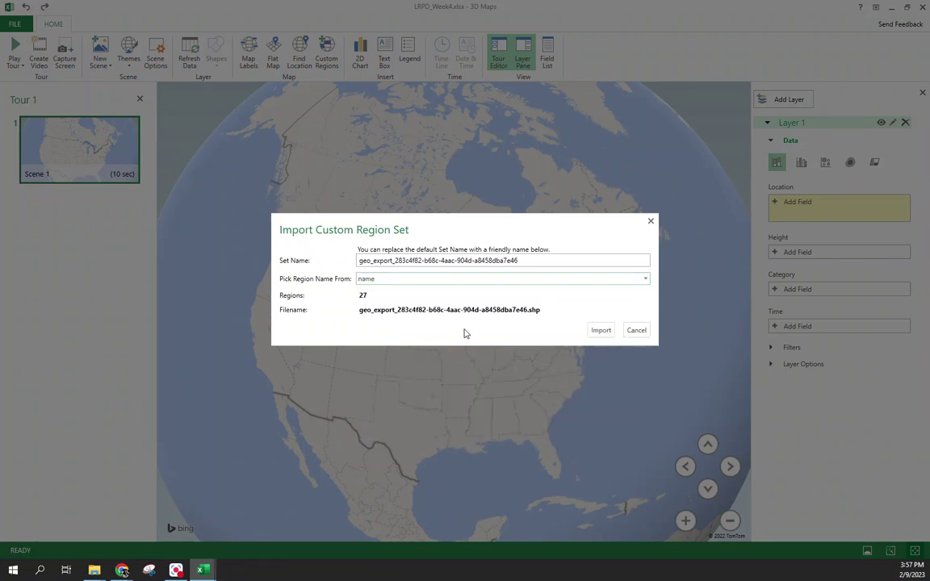
left_click(601, 331)
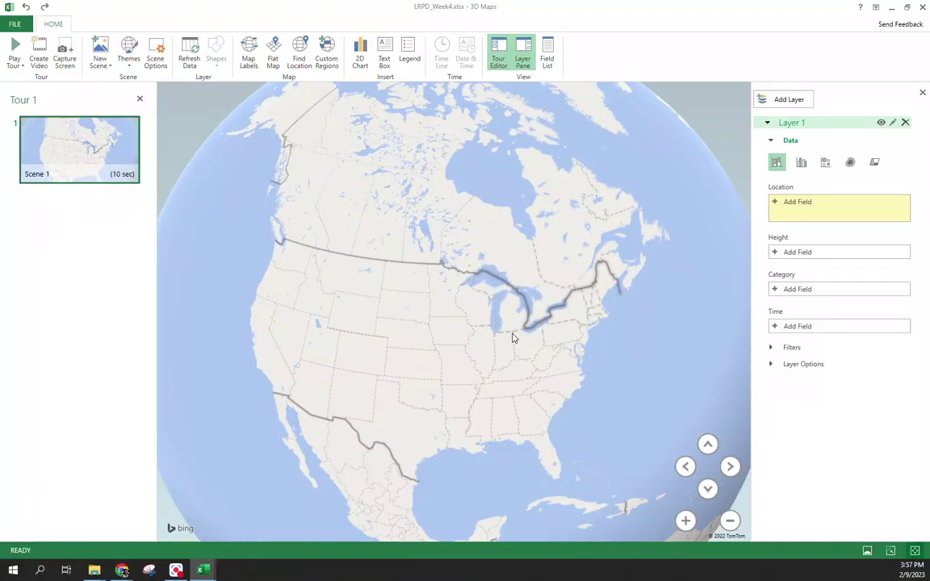
Add Police District as the location field of Layer 1 with the type Custom Region (.kml, .shp).
left_click(790, 204)
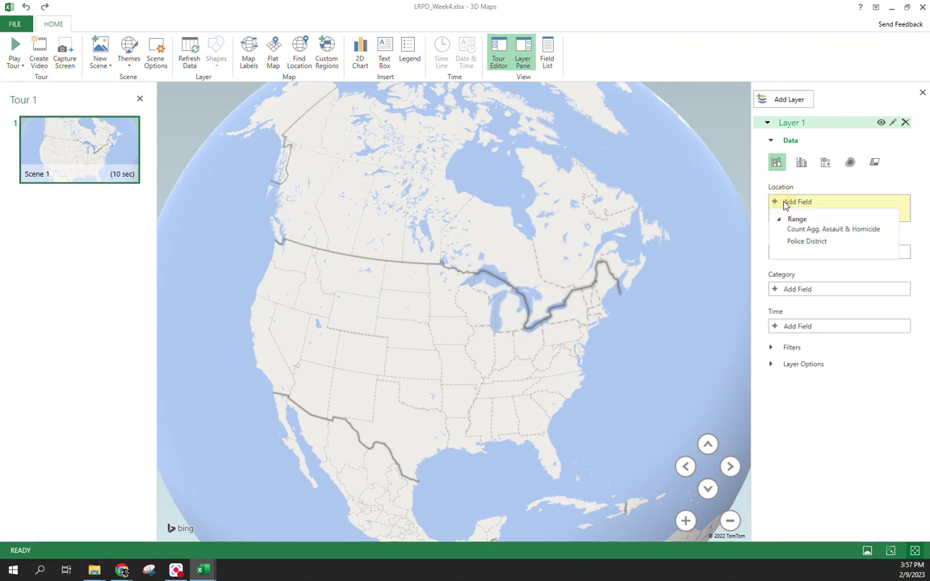
left_click(802, 242)
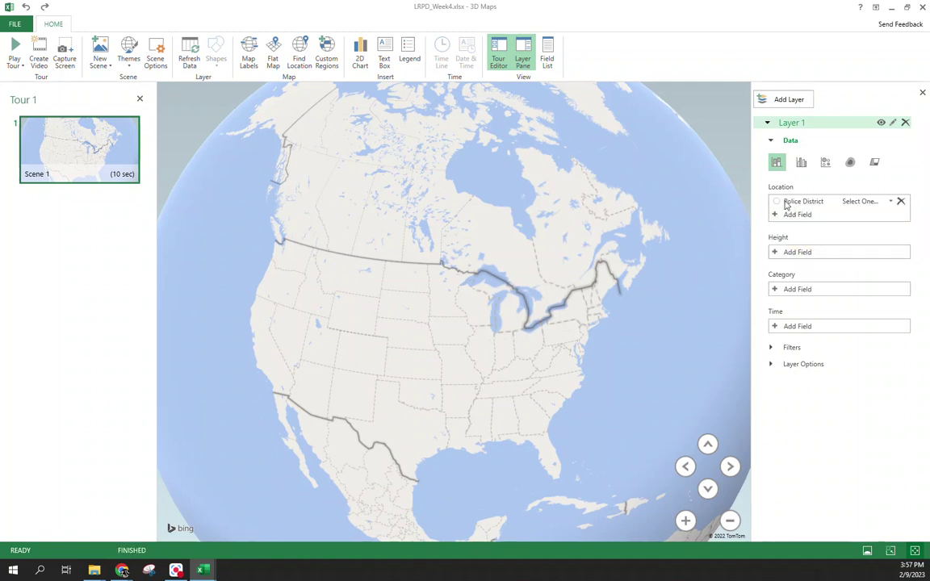
left_click(862, 202)
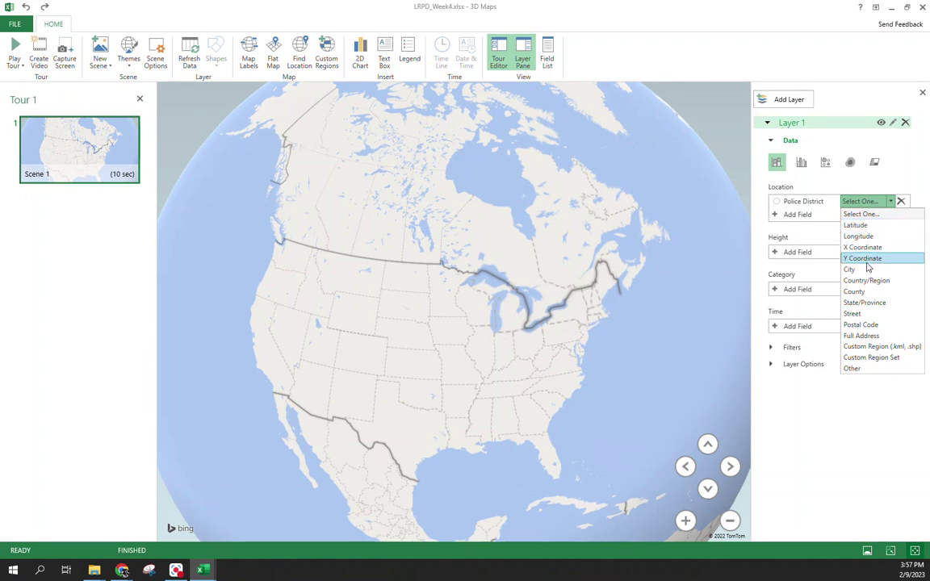
left_click(862, 347)
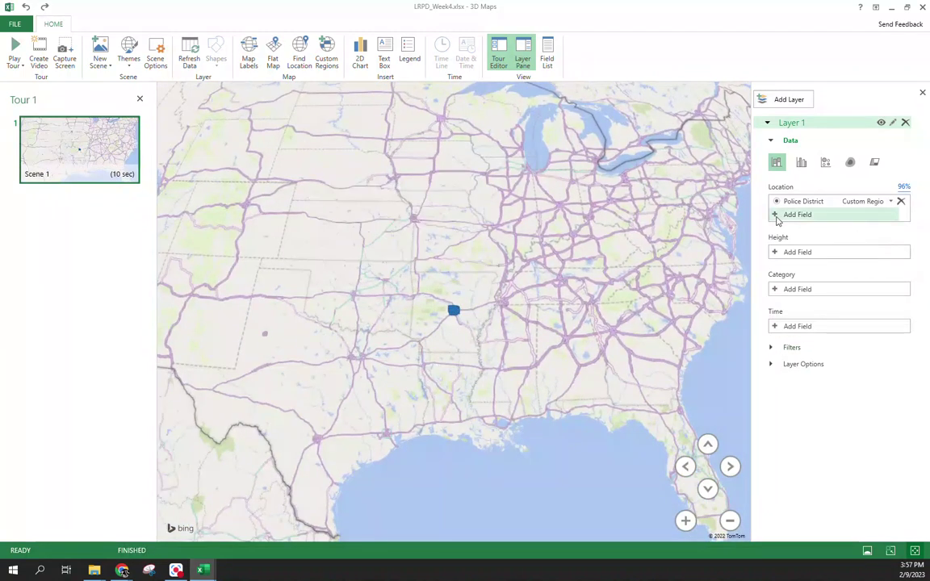
Turn on map labels and the flat map, with the map zoomed in on Little Rock.
double_click(453, 312)
left_click(707, 445)
scroll(390, 384, "up", 5)
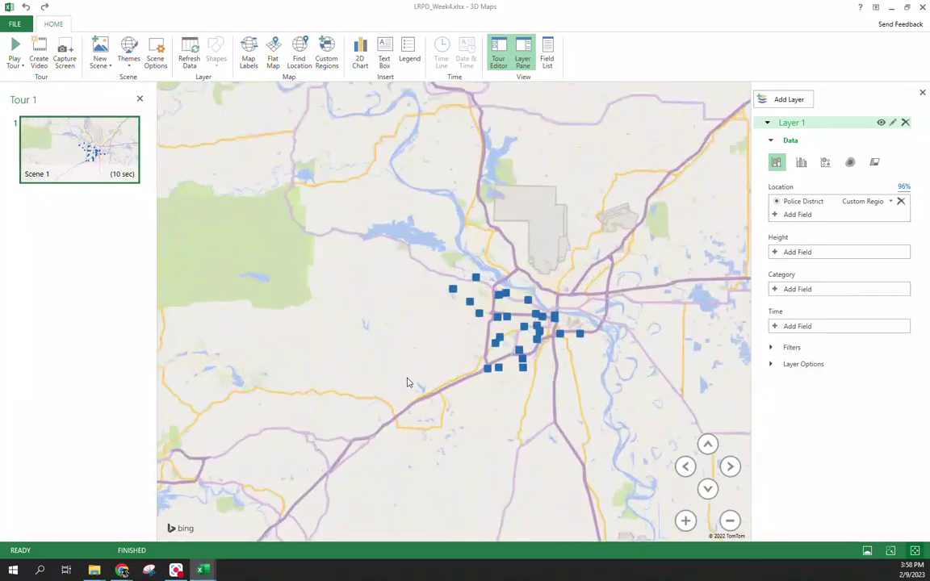
left_click(249, 54)
left_click(275, 58)
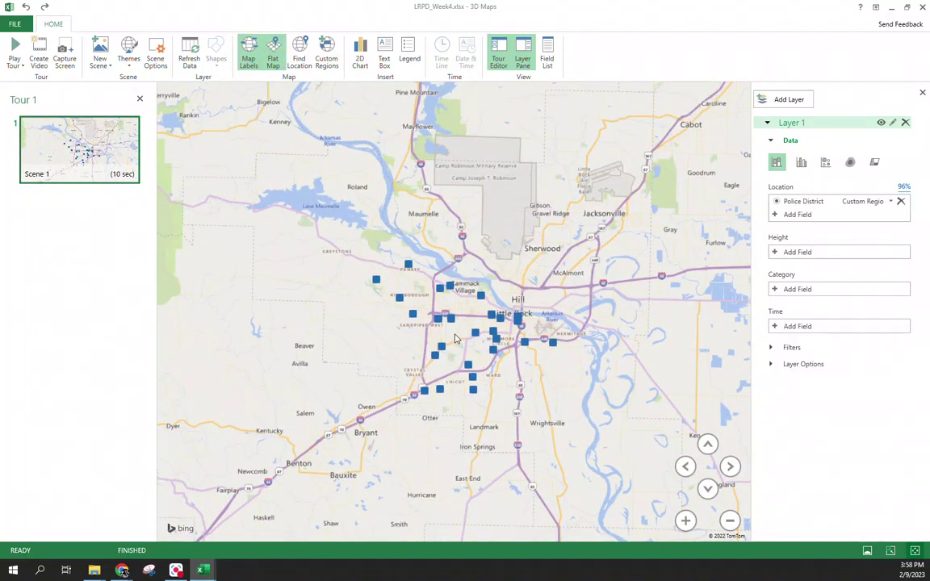
scroll(458, 326, "up", 3)
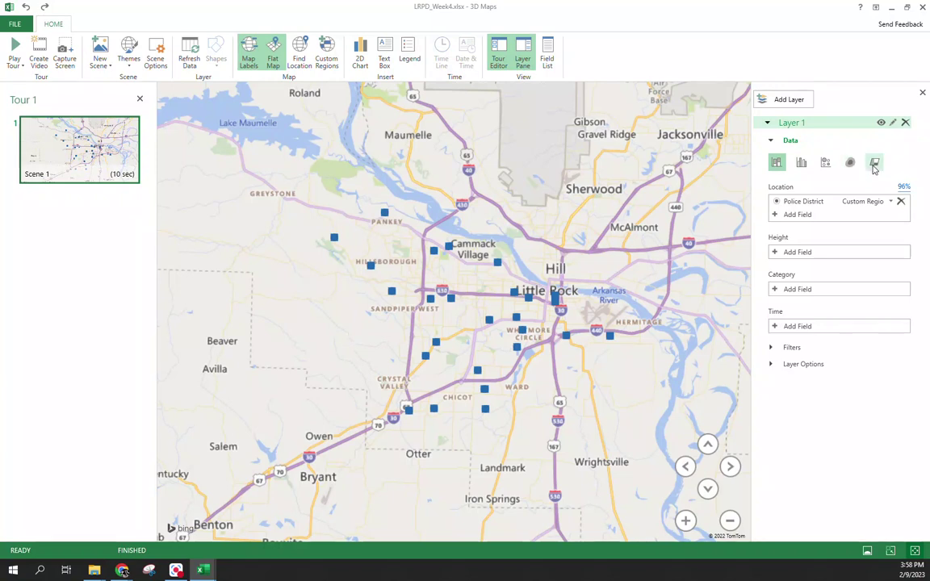
Change Layer 1 to a region visualization and use Count Agg. Assault & Homicide as its value.
left_click(874, 164)
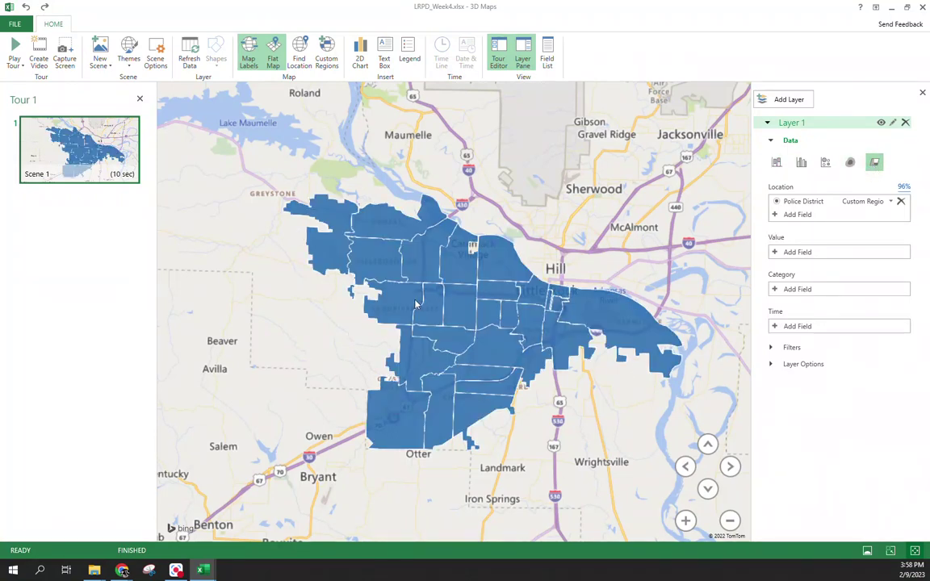
mouse_move(416, 305)
mouse_move(542, 309)
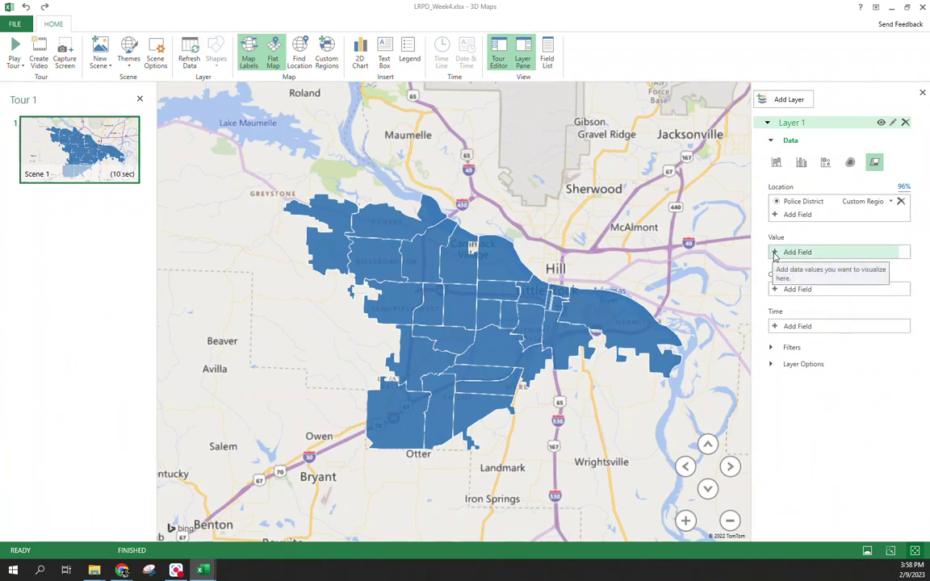
left_click(775, 253)
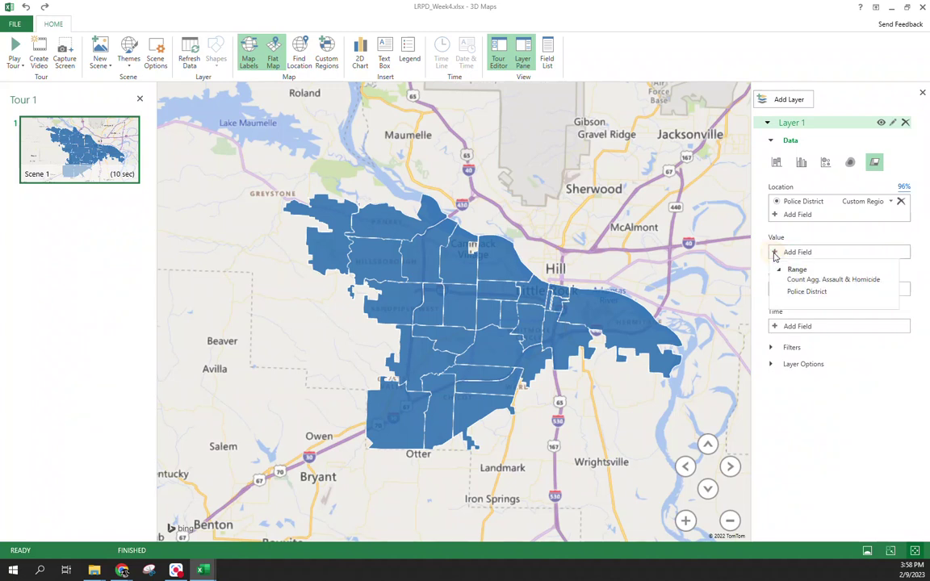
left_click(804, 279)
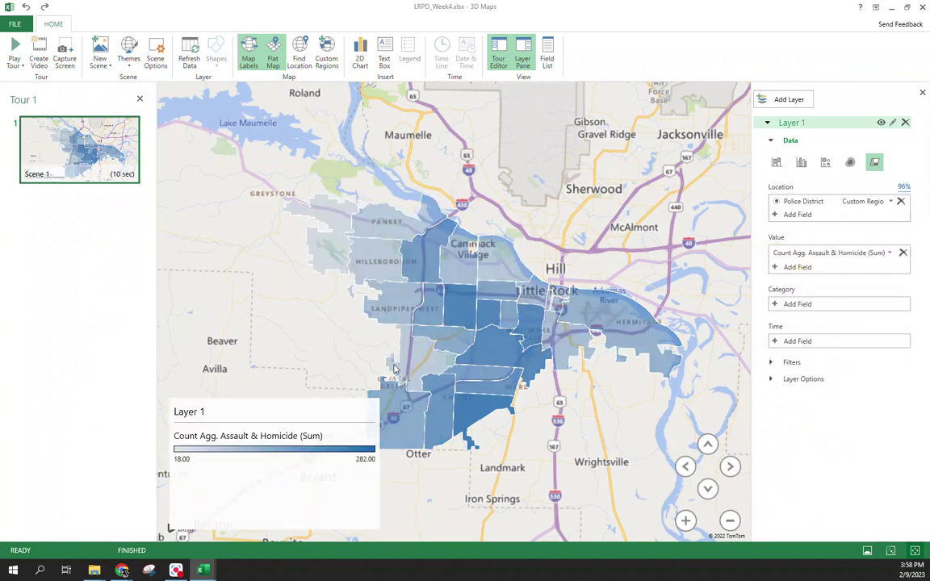
Set Layer 1's color scale to 27% and its opacity to 100% in the layer options.
left_click(295, 468)
left_click(774, 379)
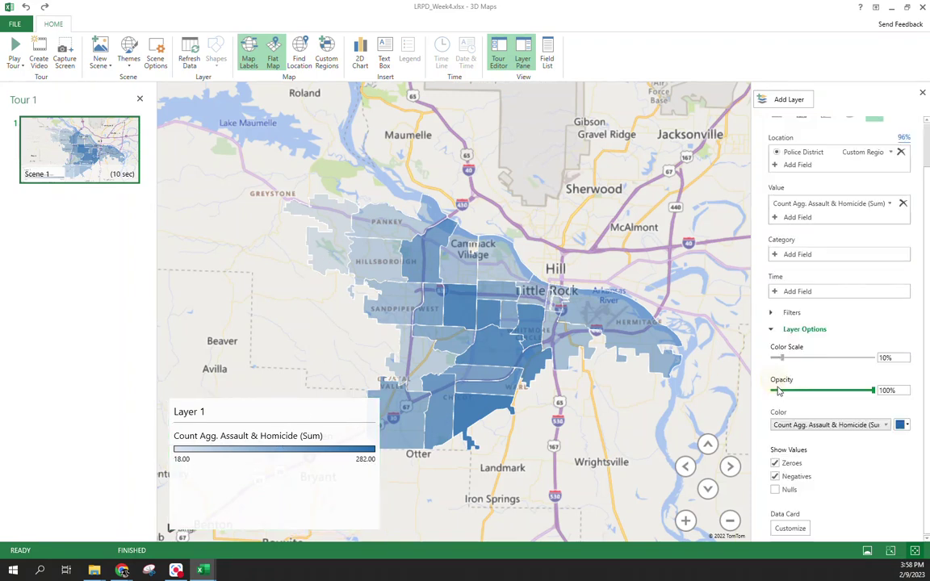
left_click(902, 426)
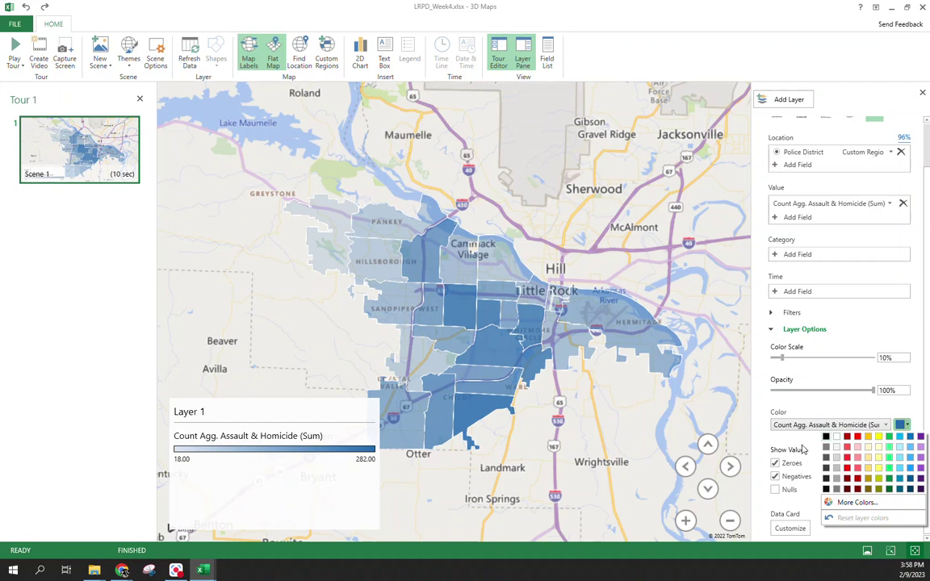
left_click(799, 444)
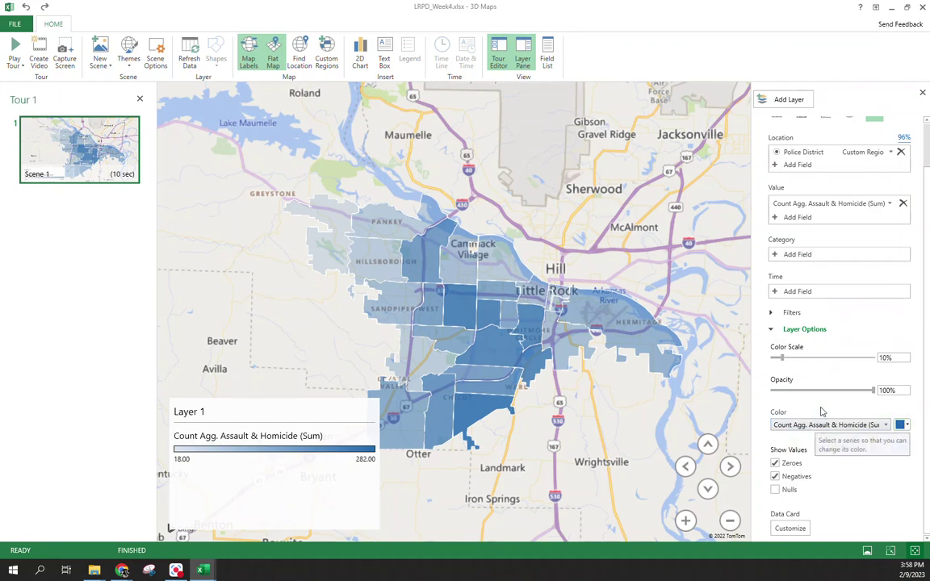
mouse_move(782, 357)
left_mouse_down()
mouse_move(872, 357)
mouse_move(752, 357)
mouse_move(695, 323)
mouse_move(799, 358)
left_mouse_up()
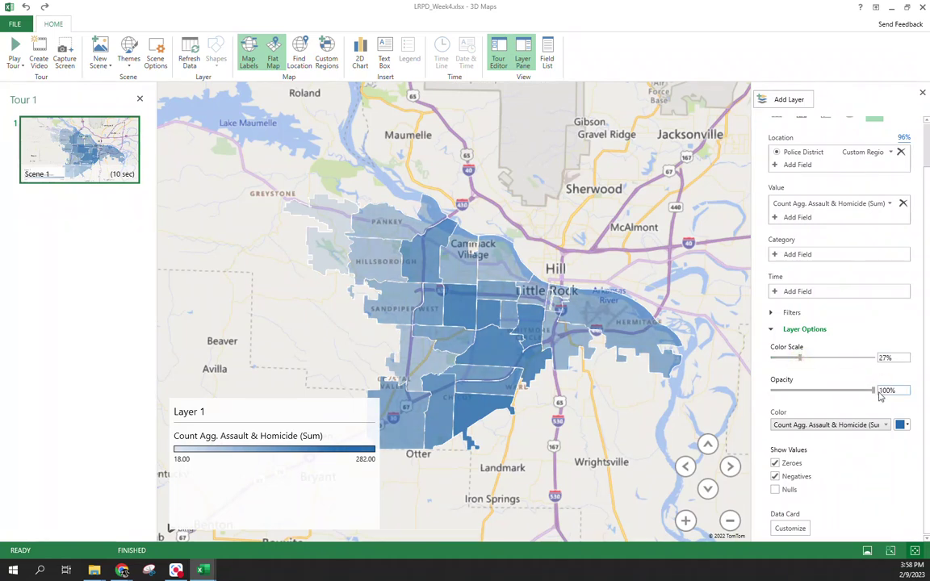
mouse_move(871, 390)
left_mouse_down()
mouse_move(787, 391)
mouse_move(884, 391)
left_mouse_up()
Open Layer 1's Mapping Confidence report to examine which police districts could not be plotted.
left_click_drag(532, 422, 574, 395)
left_click_drag(645, 365, 622, 381)
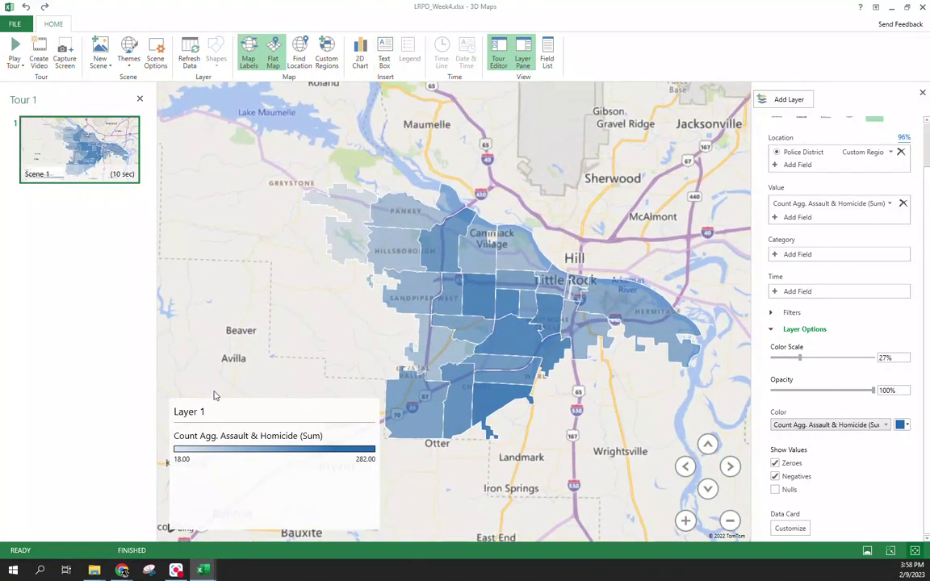
scroll(929, 164, "up", 2)
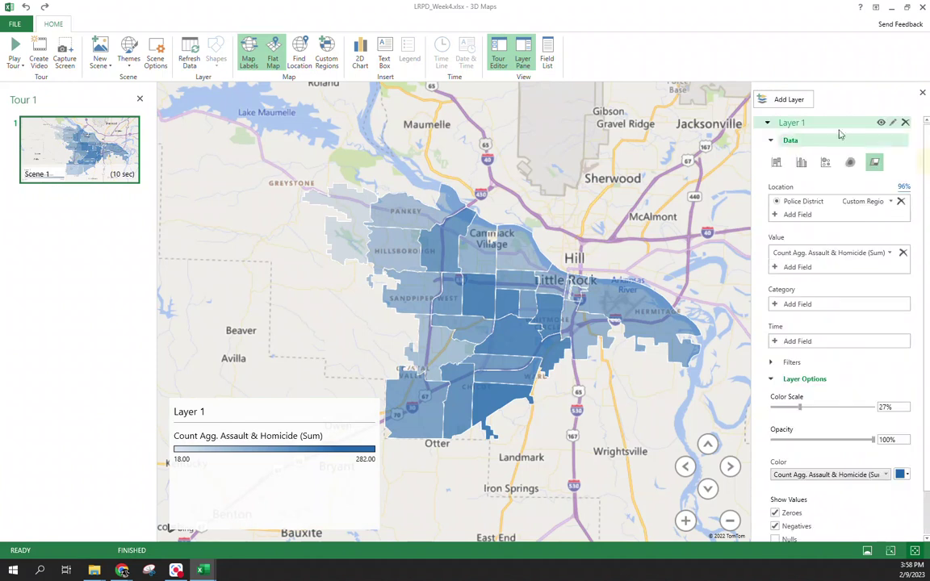
left_click(902, 190)
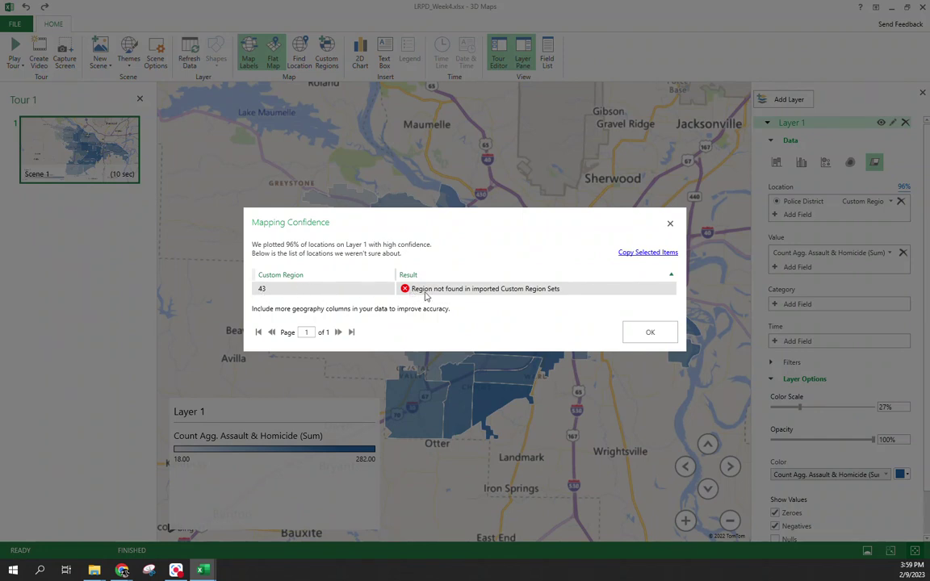
Close the Mapping Confidence report and examine the aggravated assault and homicide counts of individual police districts across the Little Rock map.
left_click(669, 222)
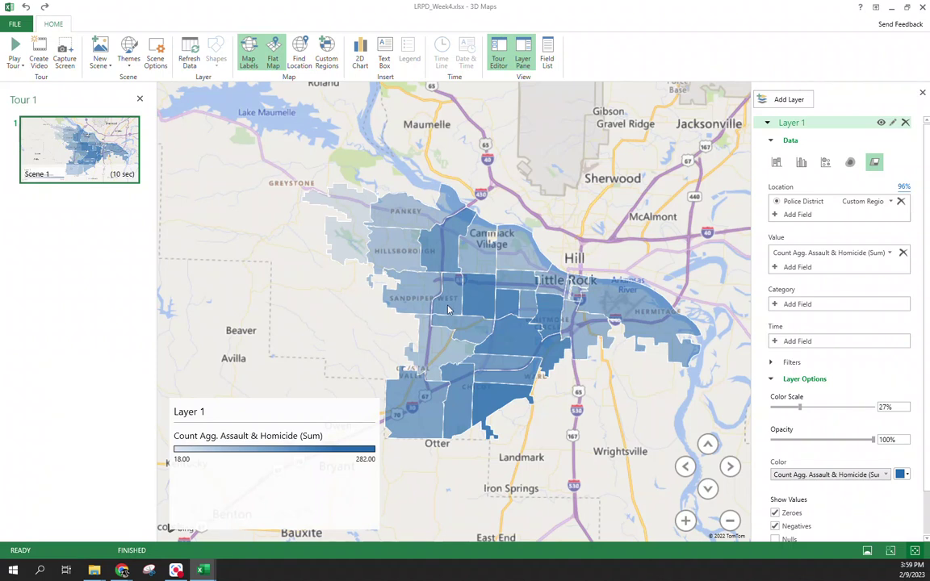
left_click_drag(478, 291, 507, 292)
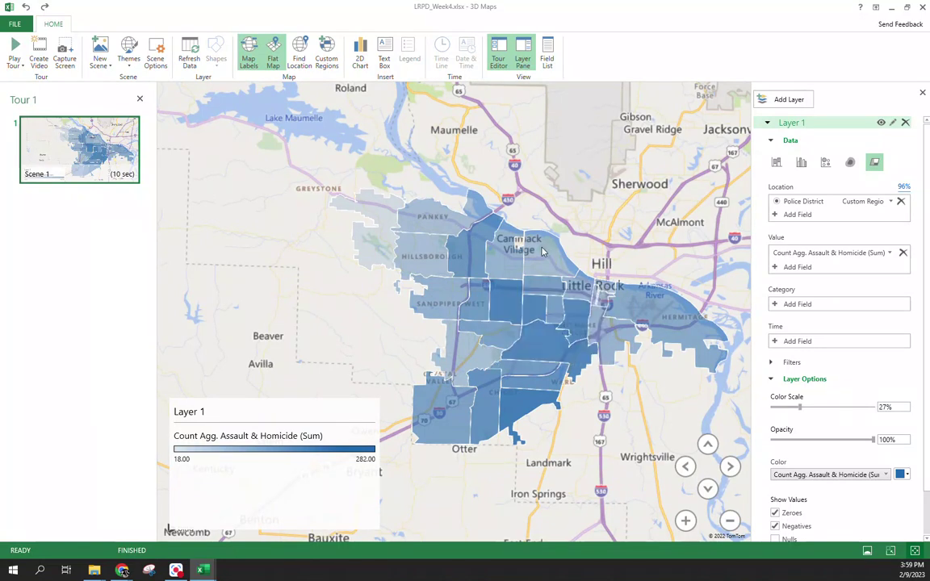
mouse_move(441, 254)
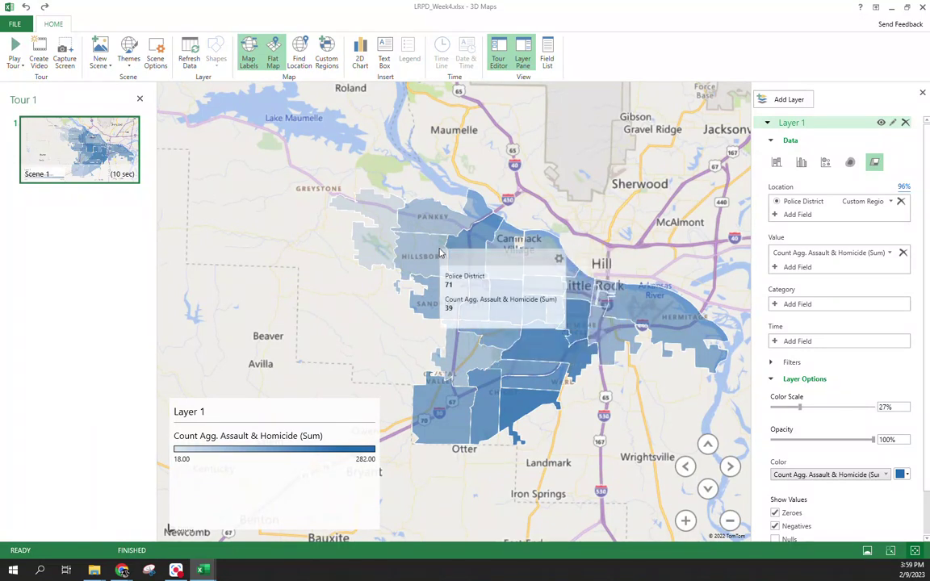
mouse_move(542, 347)
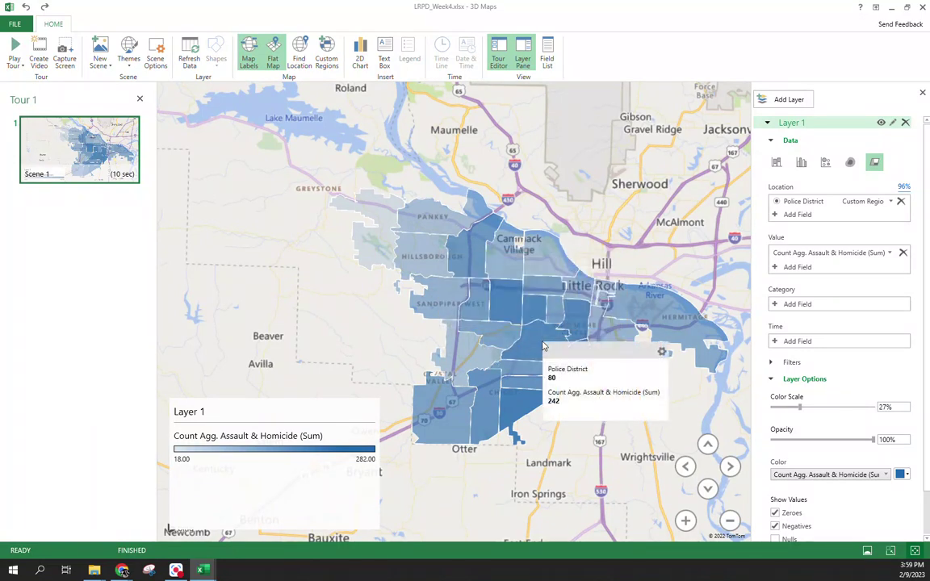
mouse_move(504, 309)
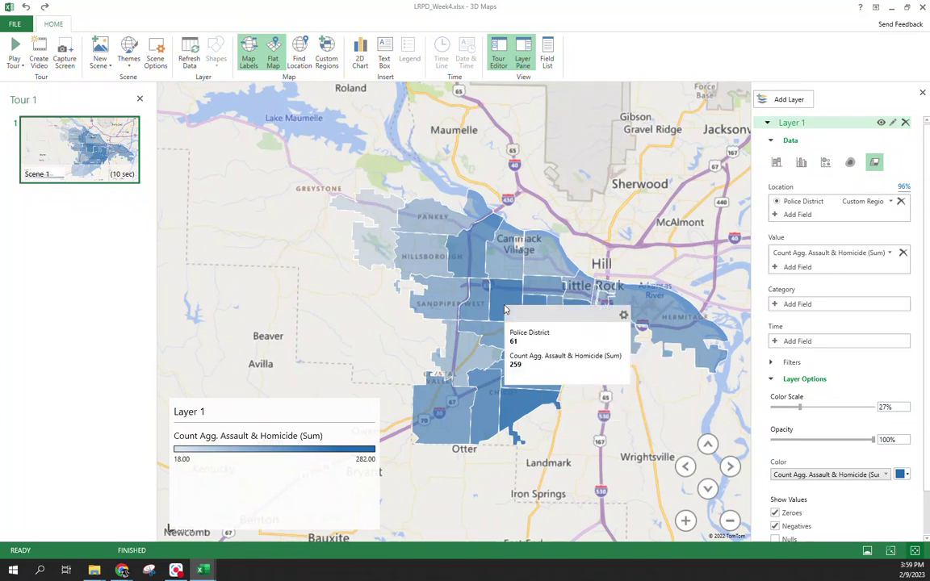
mouse_move(535, 305)
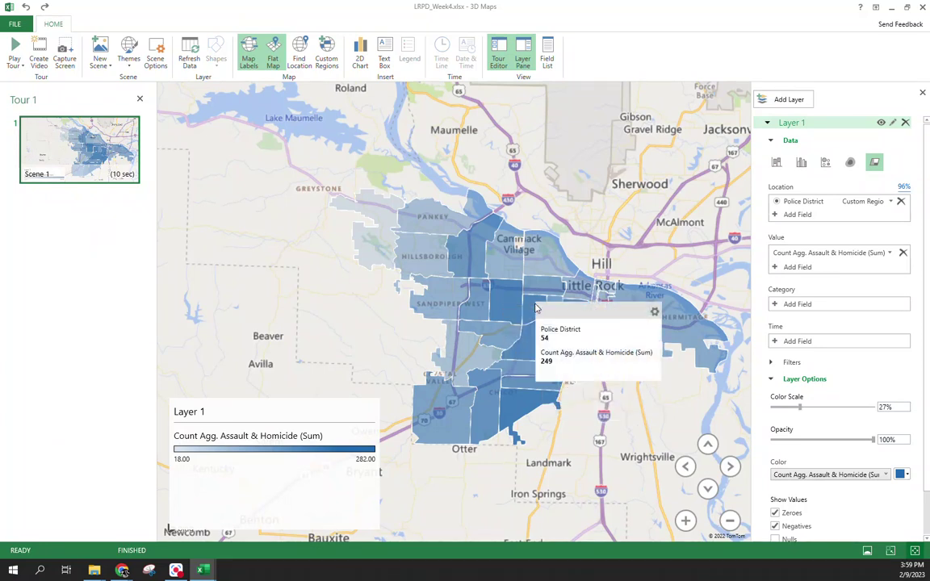
mouse_move(530, 408)
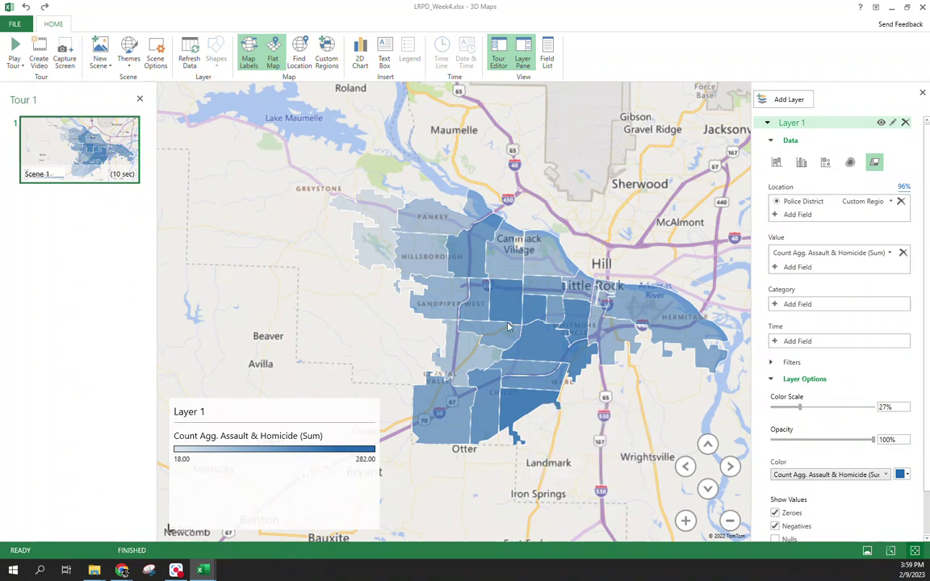
mouse_move(499, 355)
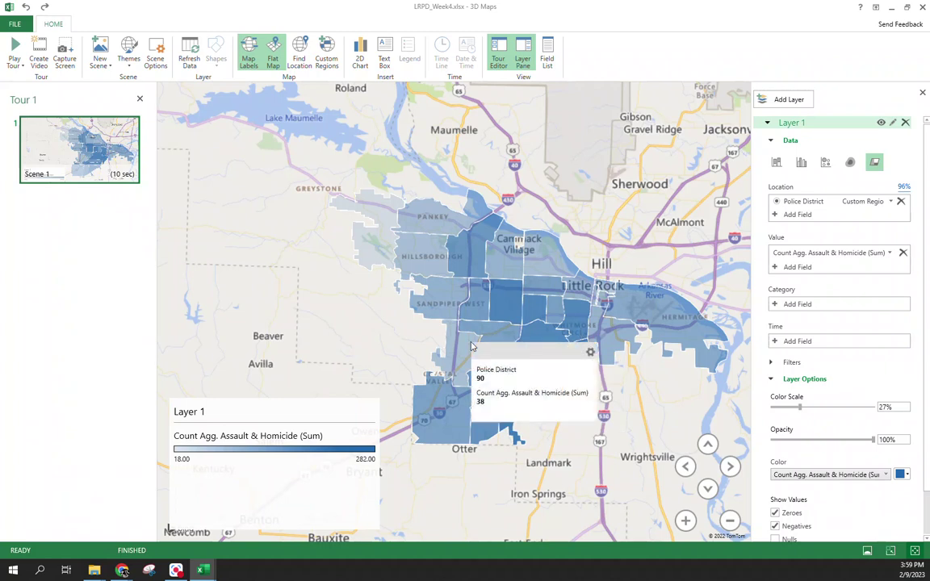
mouse_move(533, 384)
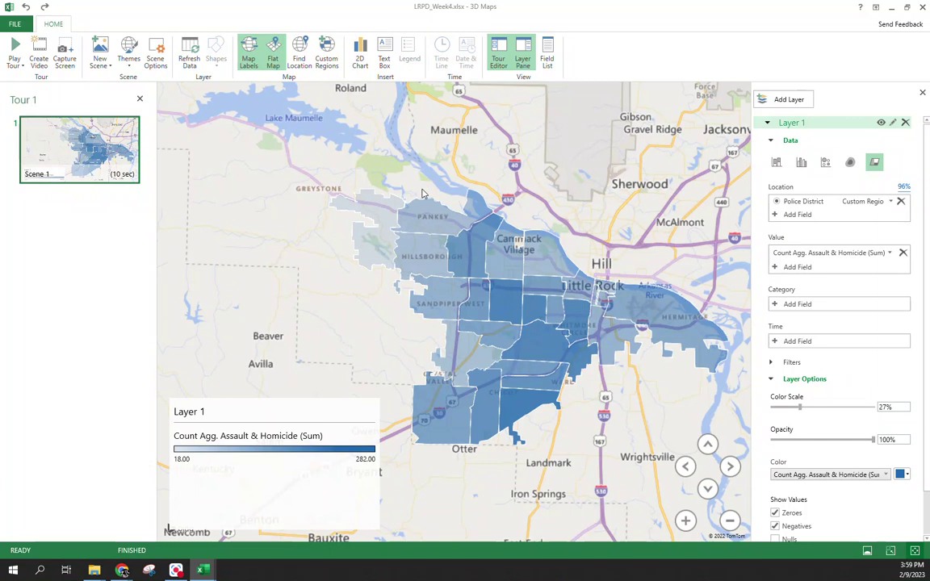
mouse_move(388, 245)
left_click_drag(584, 216, 562, 206)
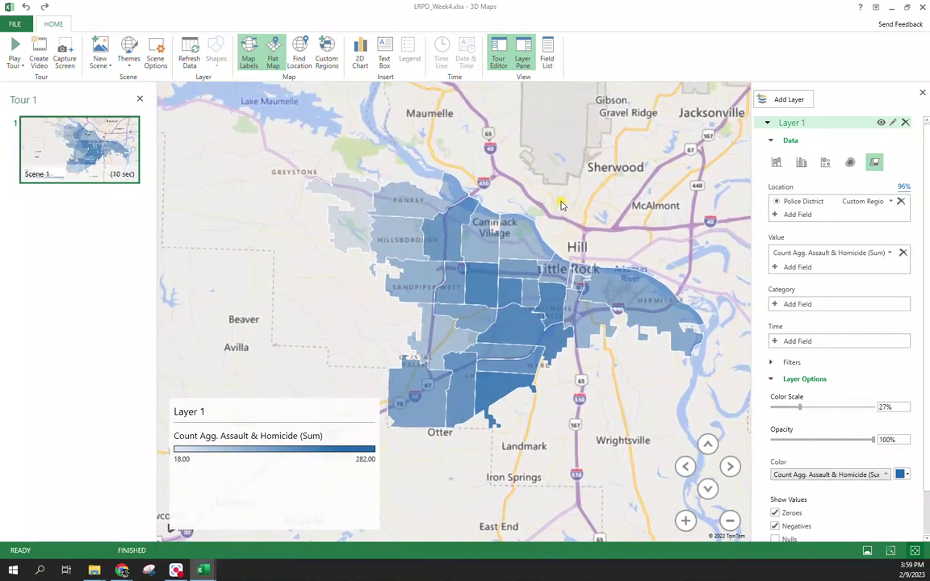